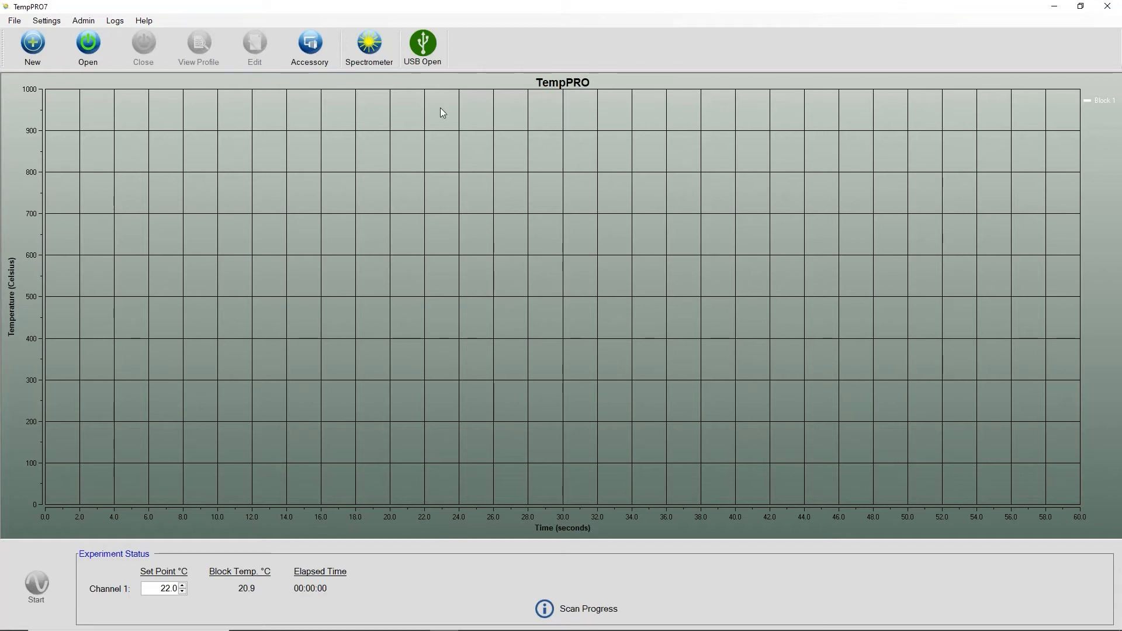
Create a new profile named "test" with the Falcon accessory.
left_click(26, 43)
type("test")
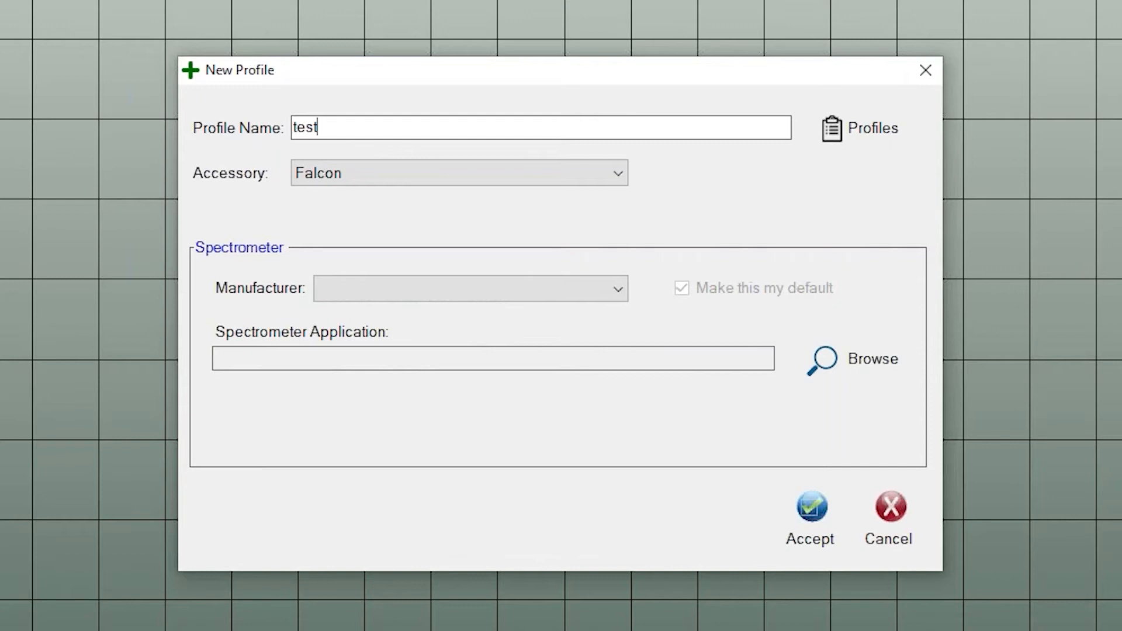
left_click(397, 180)
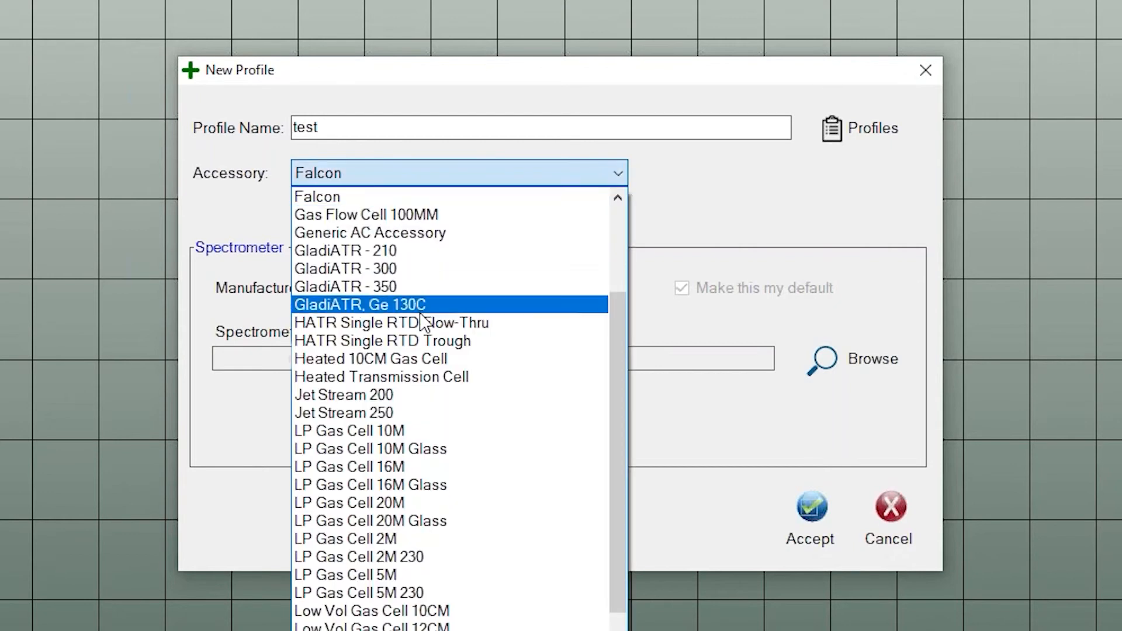
scroll(421, 320, "down", 2)
scroll(400, 320, "up", 3)
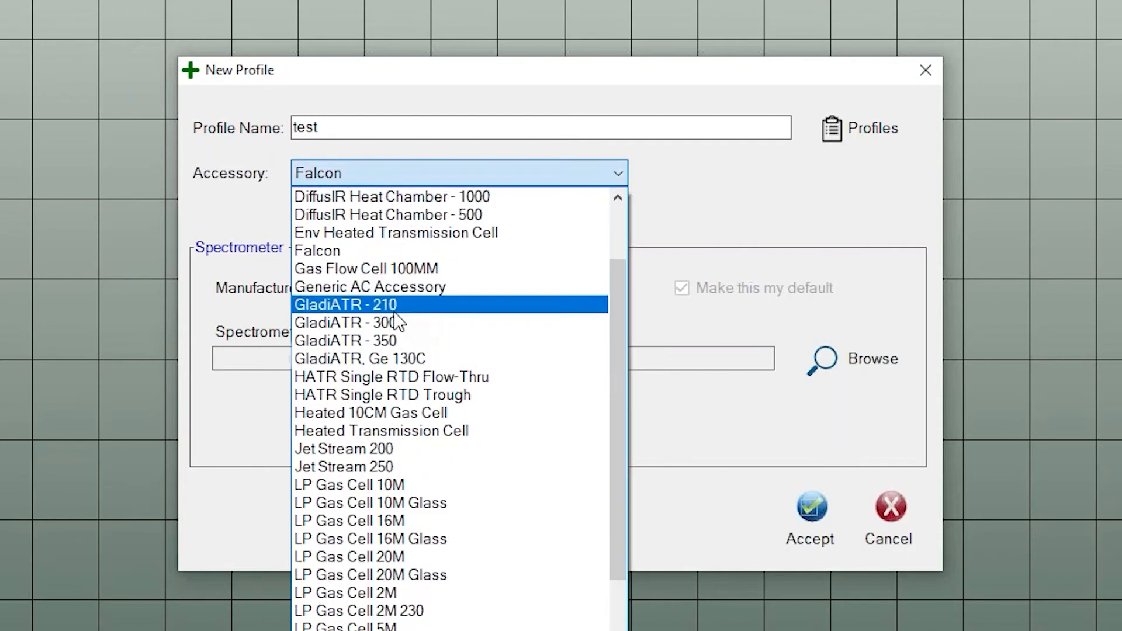
left_click(352, 252)
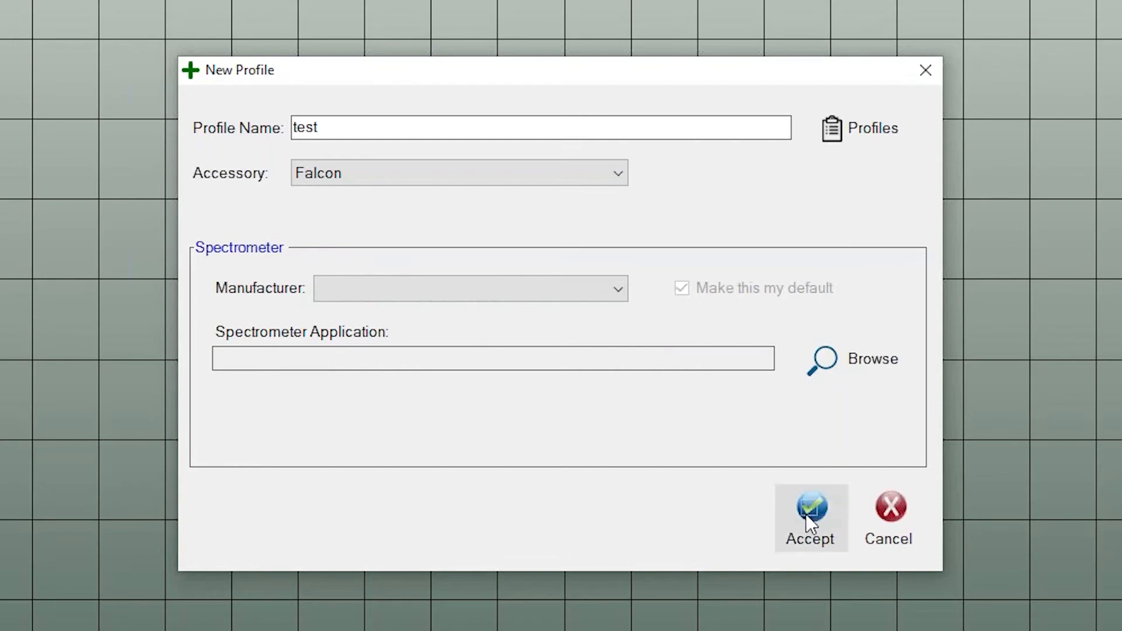
left_click(784, 487)
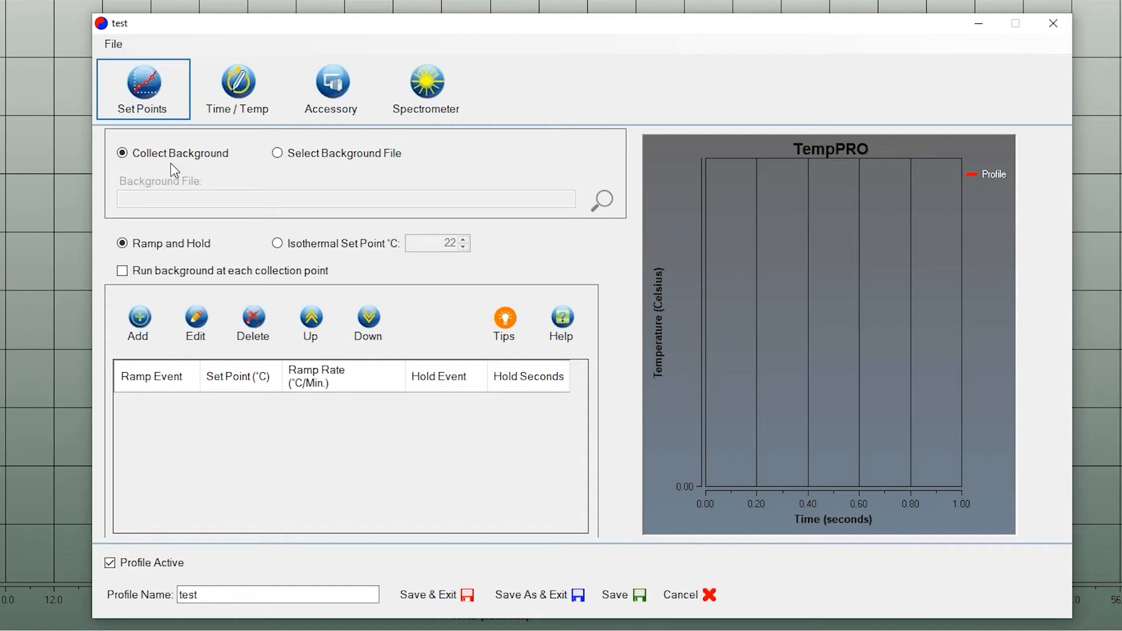
Set the profile to collect its own background and run a background at each collection point.
left_click(277, 153)
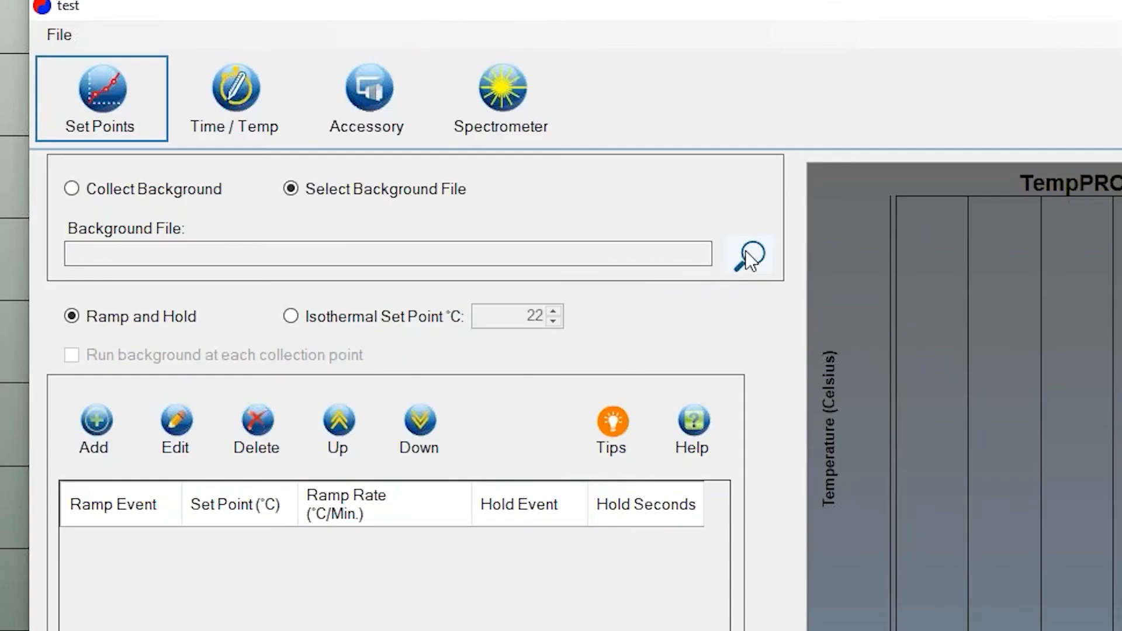
left_click(749, 257)
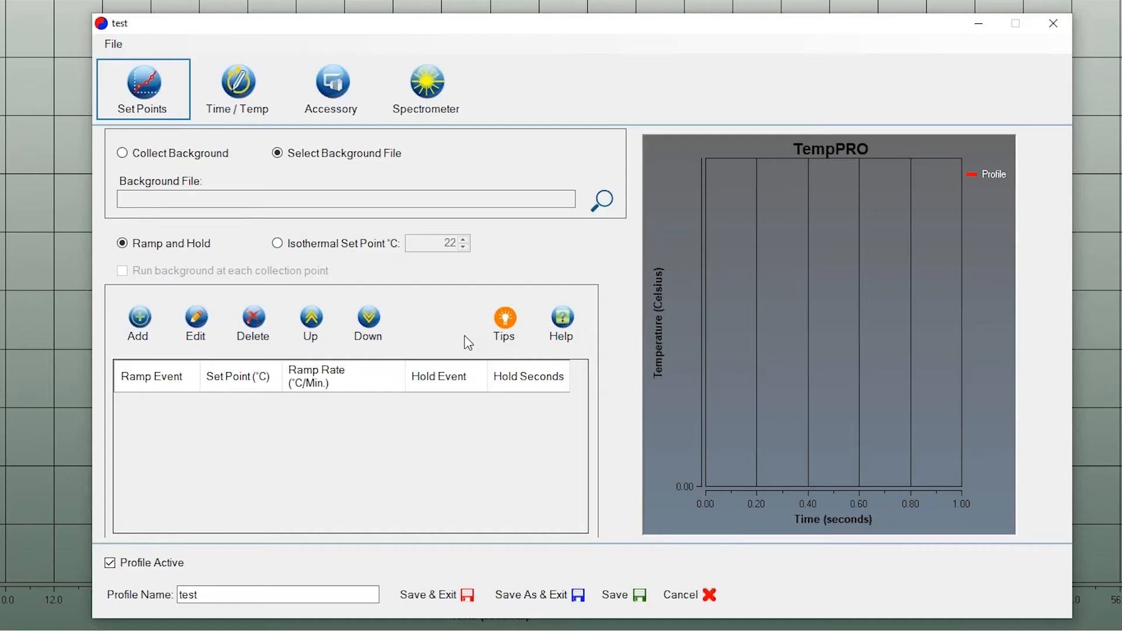
left_click(123, 155)
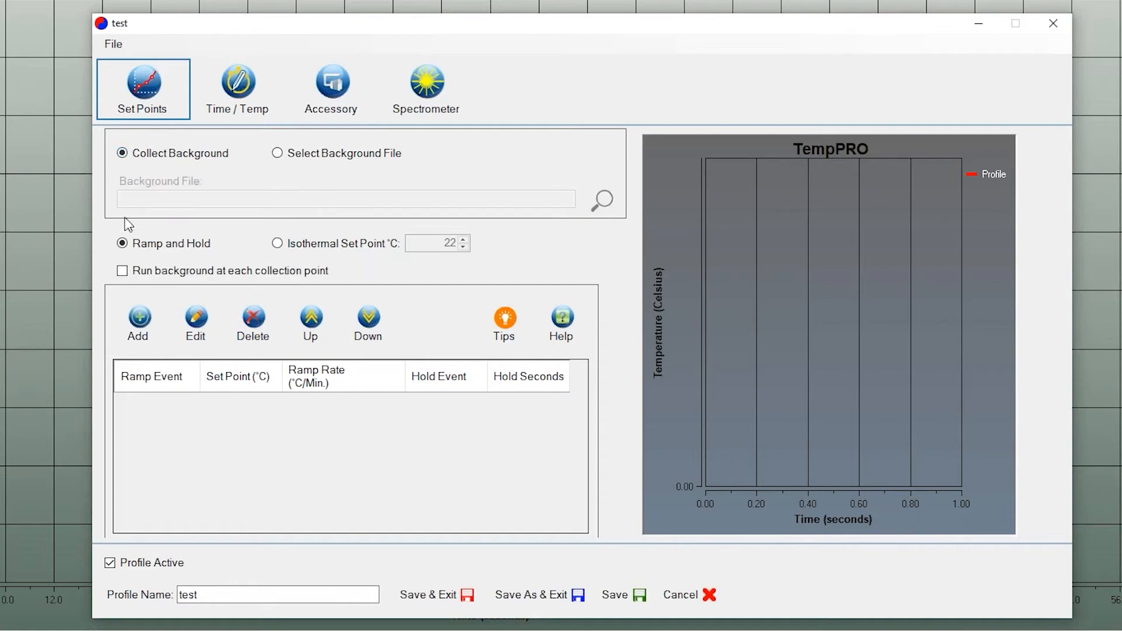
left_click(128, 280)
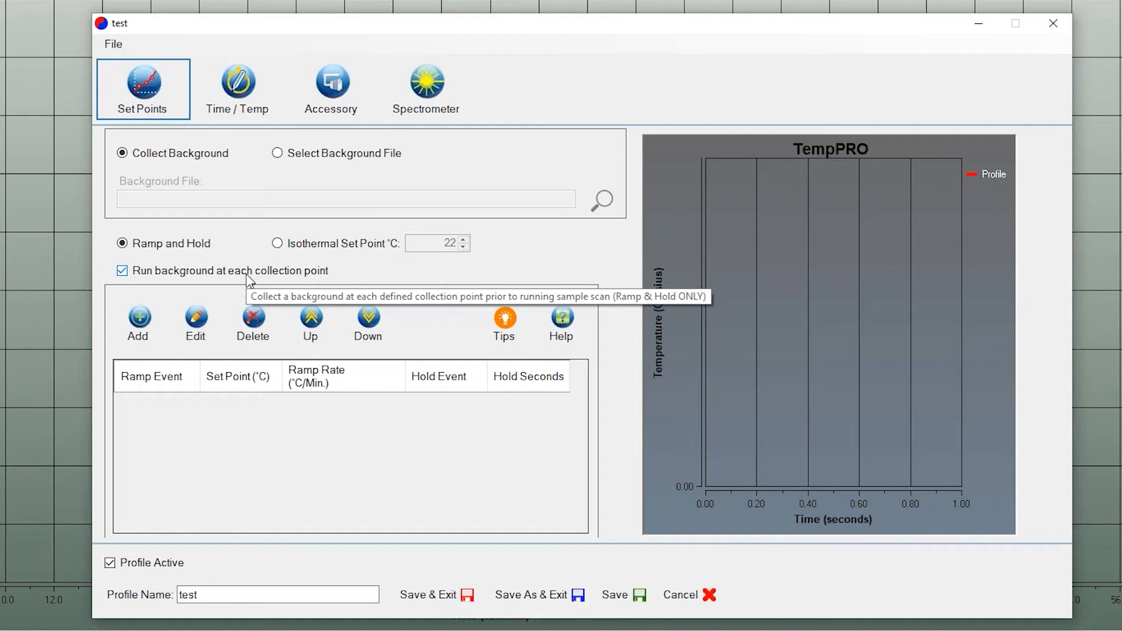
Switch the profile to isothermal mode with a set point of 80 °C.
left_click(277, 244)
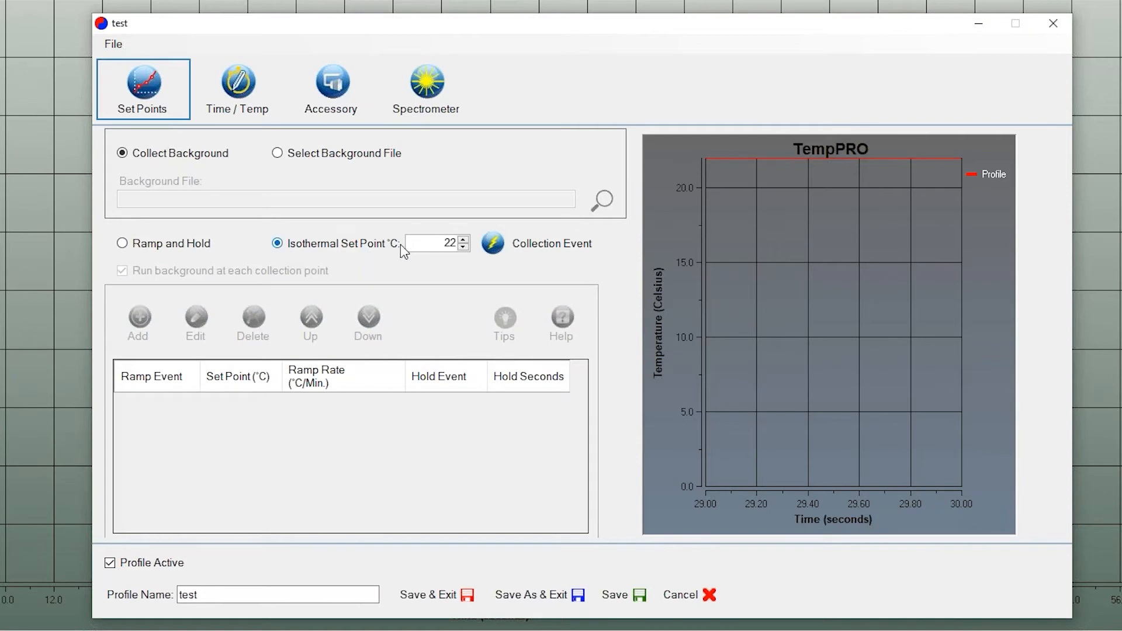
left_click_drag(446, 242, 462, 241)
type("80")
Define a Multiple Time isothermal collection event that collects every 30 seconds and stops after 180 seconds.
left_click(494, 245)
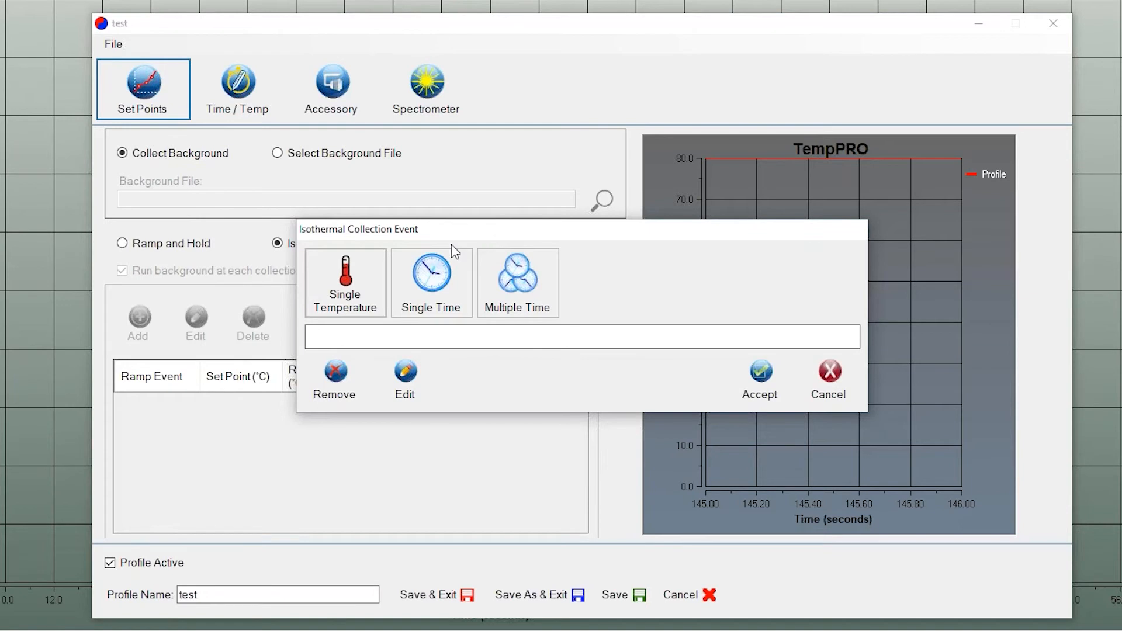
left_click(506, 285)
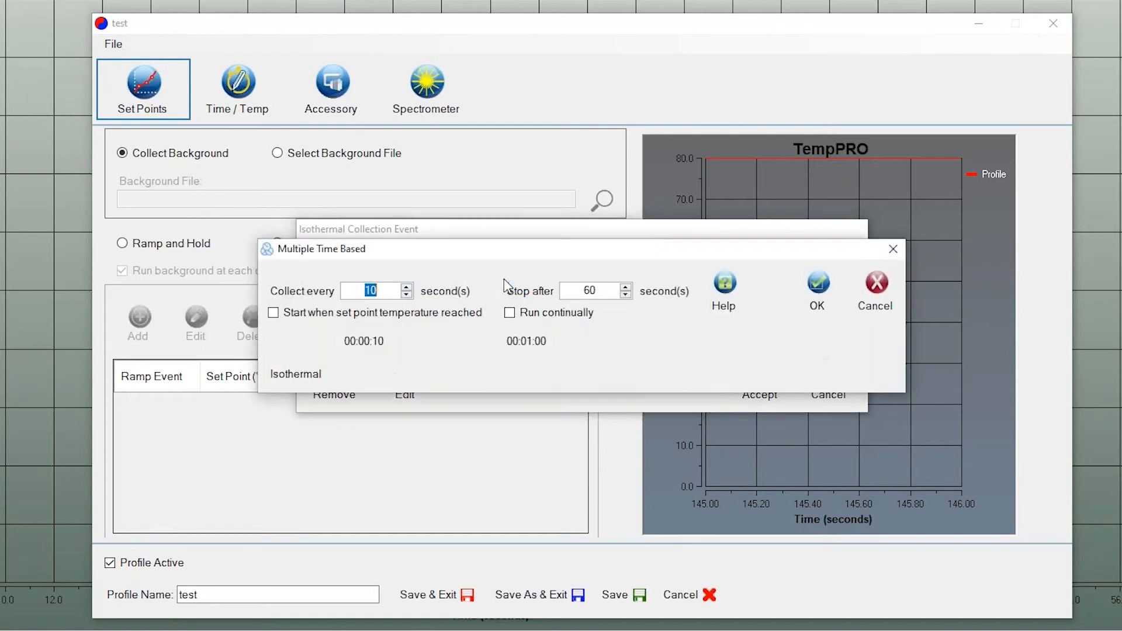
type("30")
double_click(574, 290)
type("180")
left_click(817, 285)
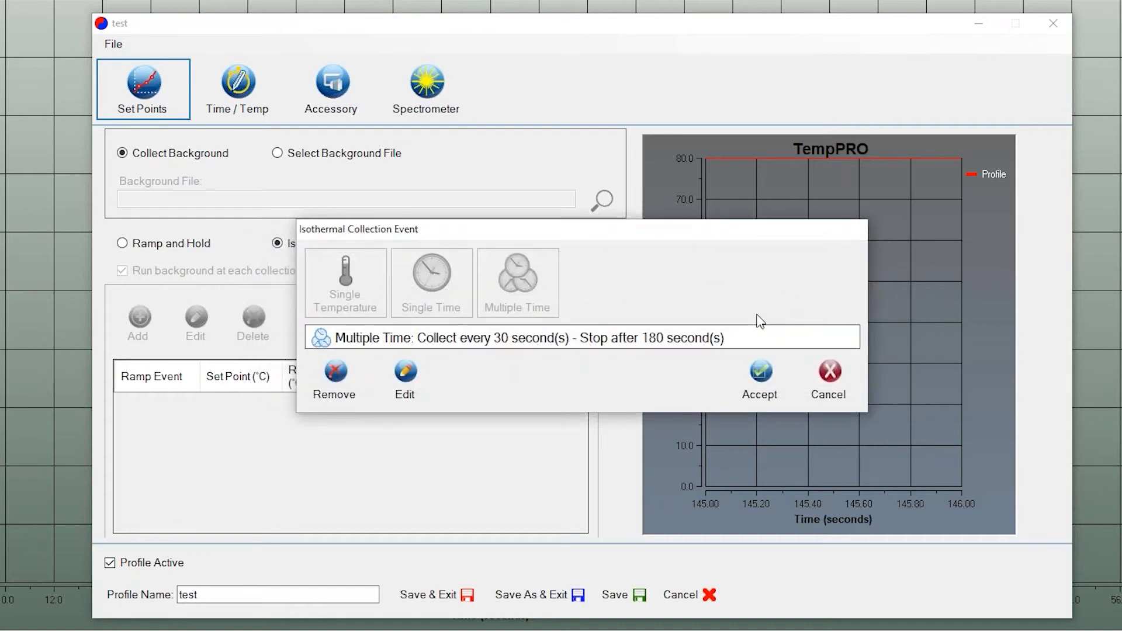
left_click(405, 377)
left_click(820, 290)
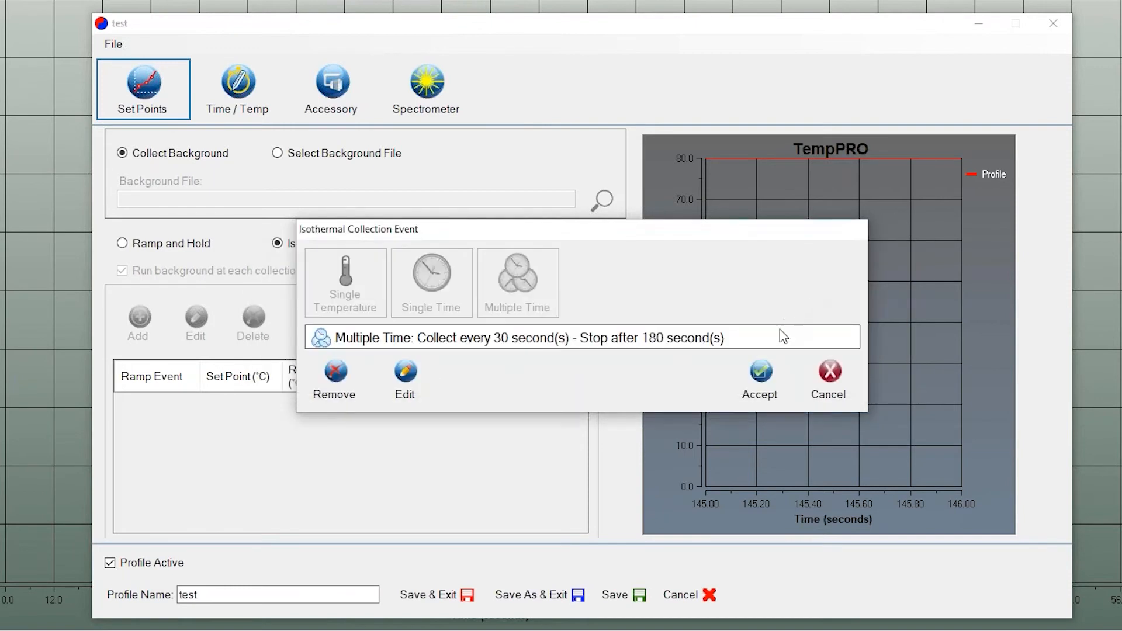
left_click(761, 377)
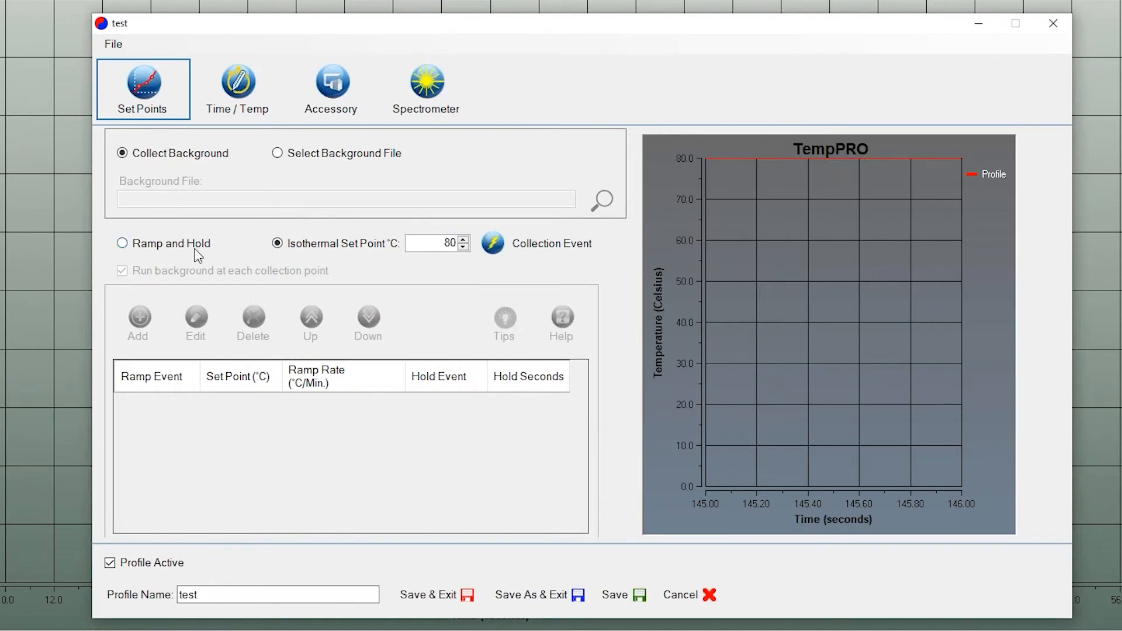
Switch to Ramp and Hold, clearing the isothermal event, and add two set points at 22 °C, 30 °C/min and 180 seconds hold.
left_click(187, 247)
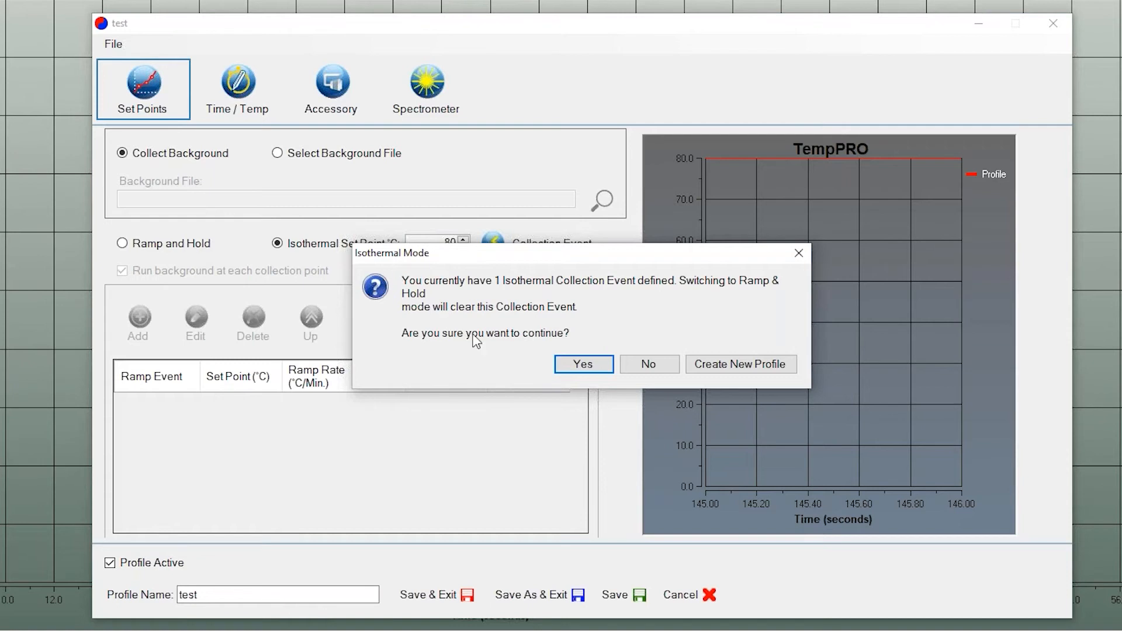
left_click(583, 363)
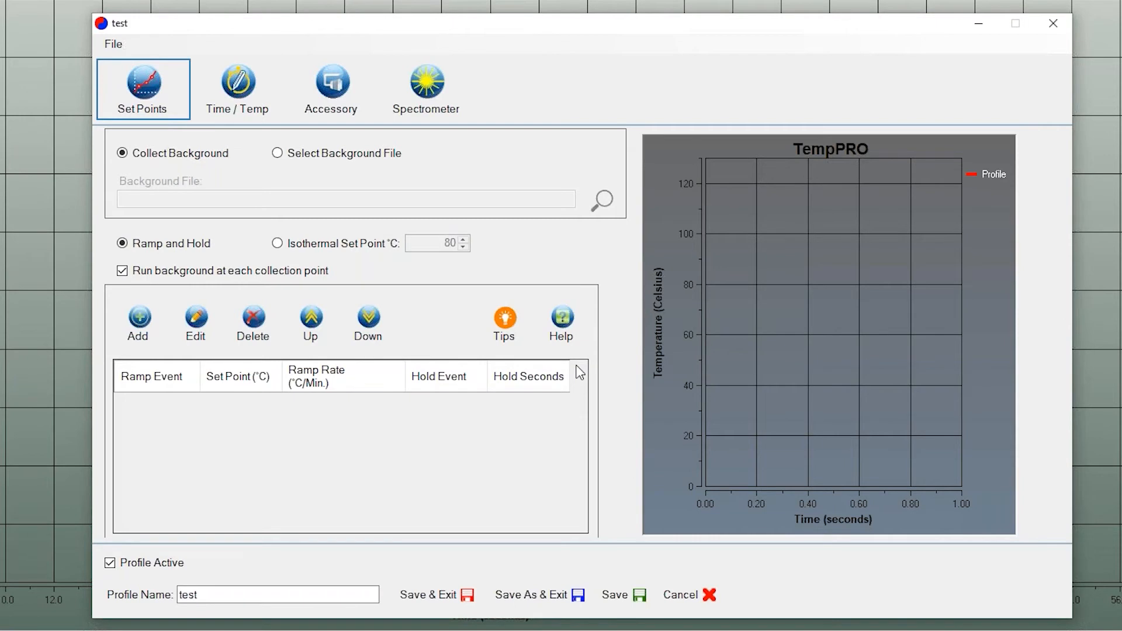
left_click(140, 320)
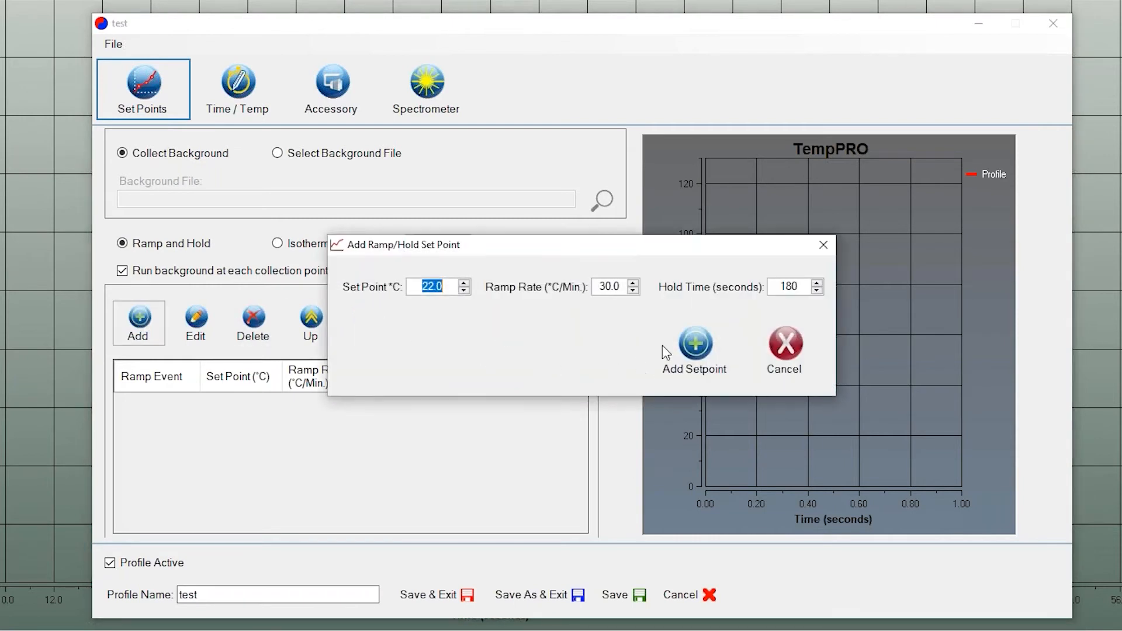
left_click(693, 347)
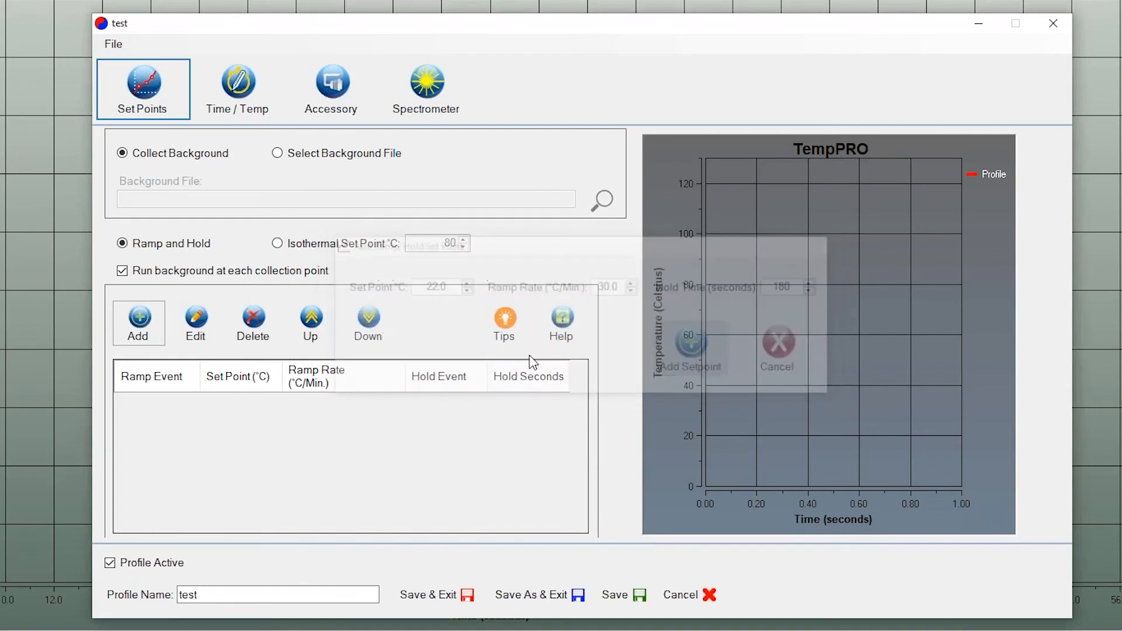
left_click(135, 325)
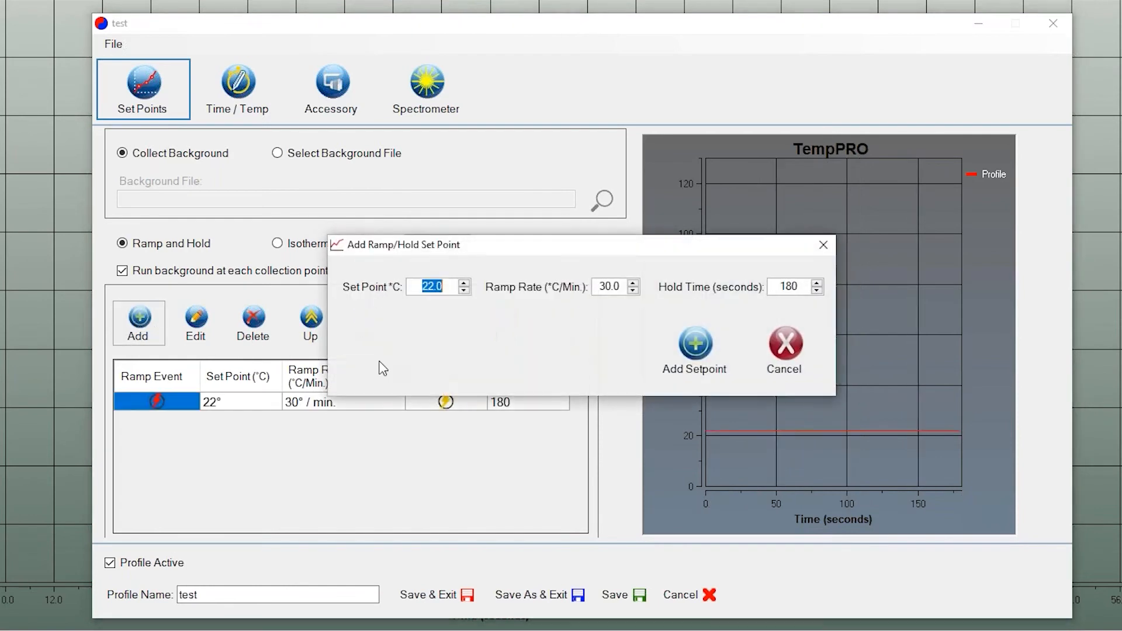
left_click(678, 346)
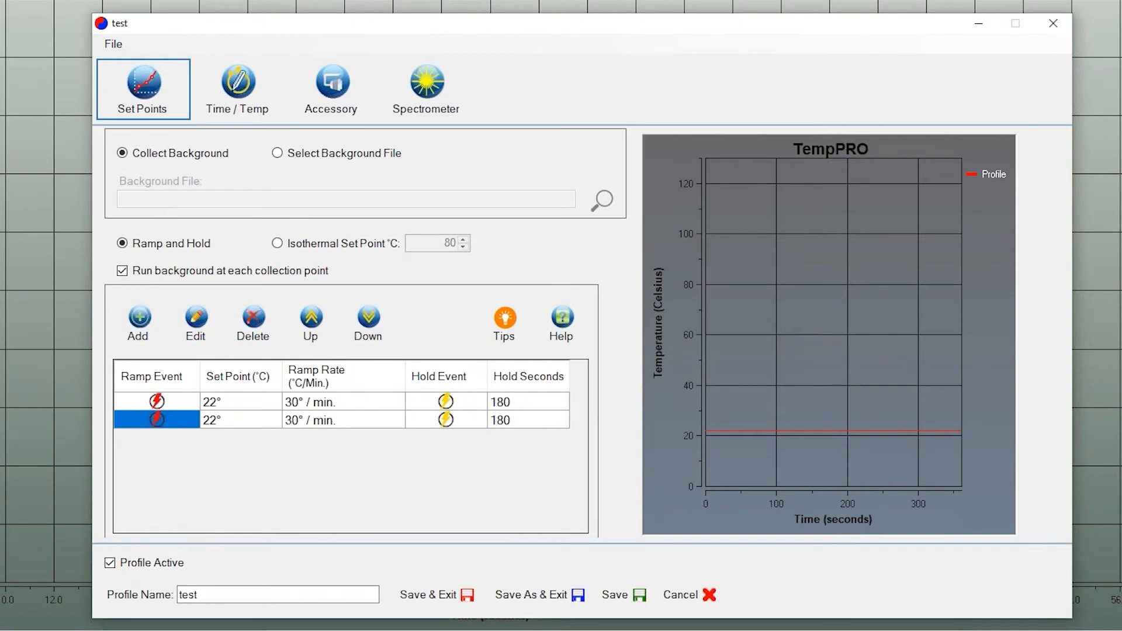
Set the first set point to 50 °C with a 5 °C/min ramp rate and a 600-second hold.
double_click(216, 402)
type("50")
left_click(624, 320)
double_click(324, 403)
type("5")
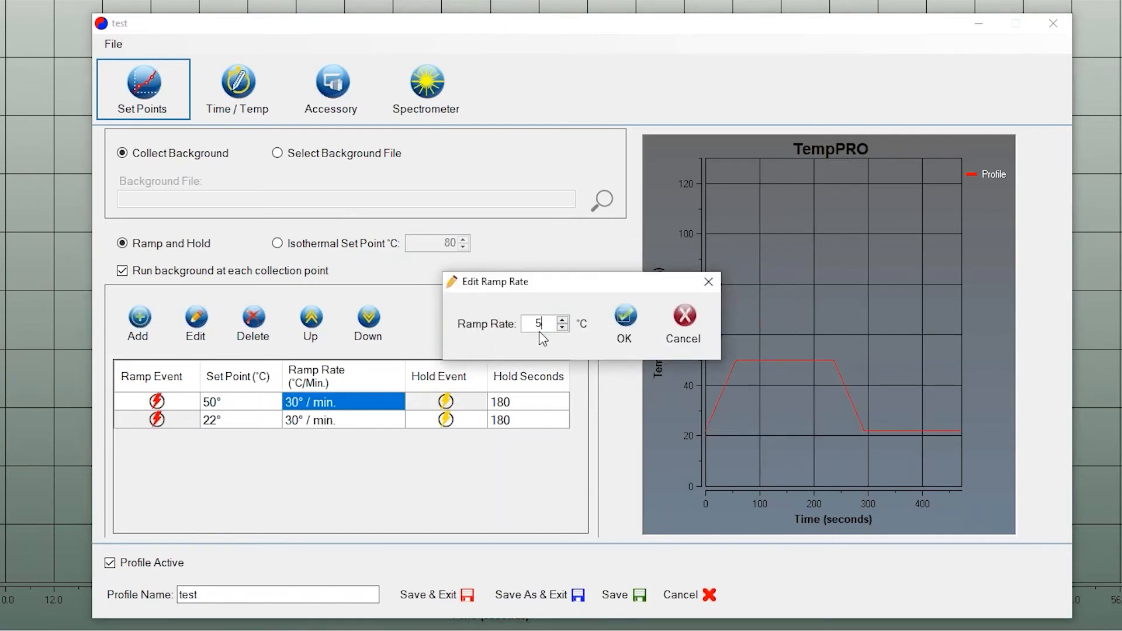
left_click(623, 323)
double_click(511, 403)
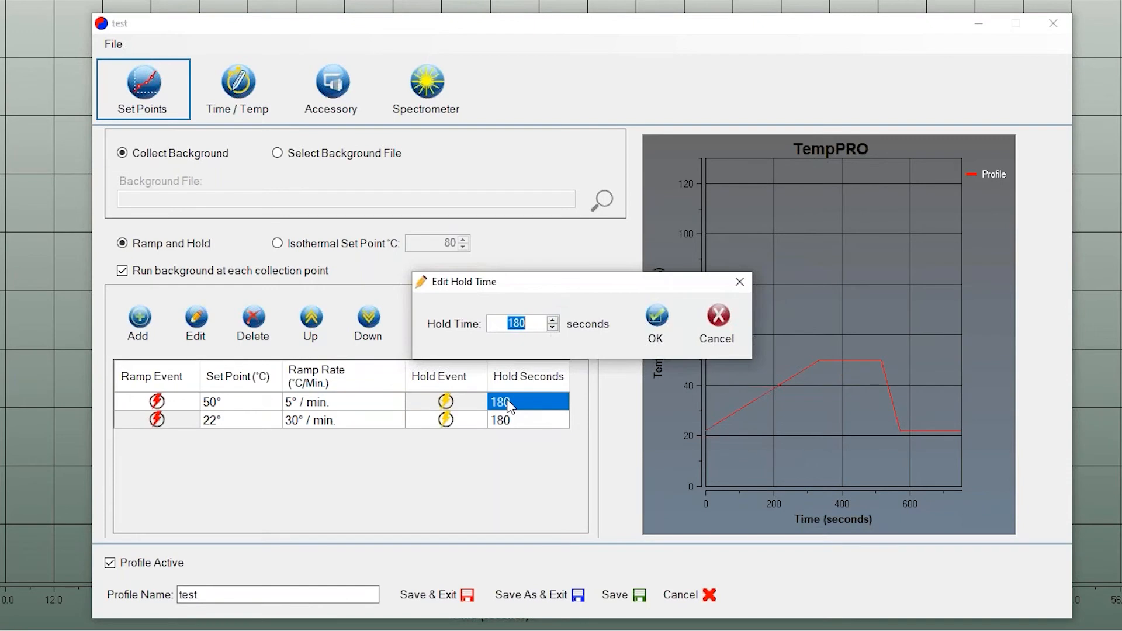
type("600")
left_click(656, 320)
Set the second set point to 100 °C with a 5 °C/min ramp rate and a 600-second hold.
double_click(226, 422)
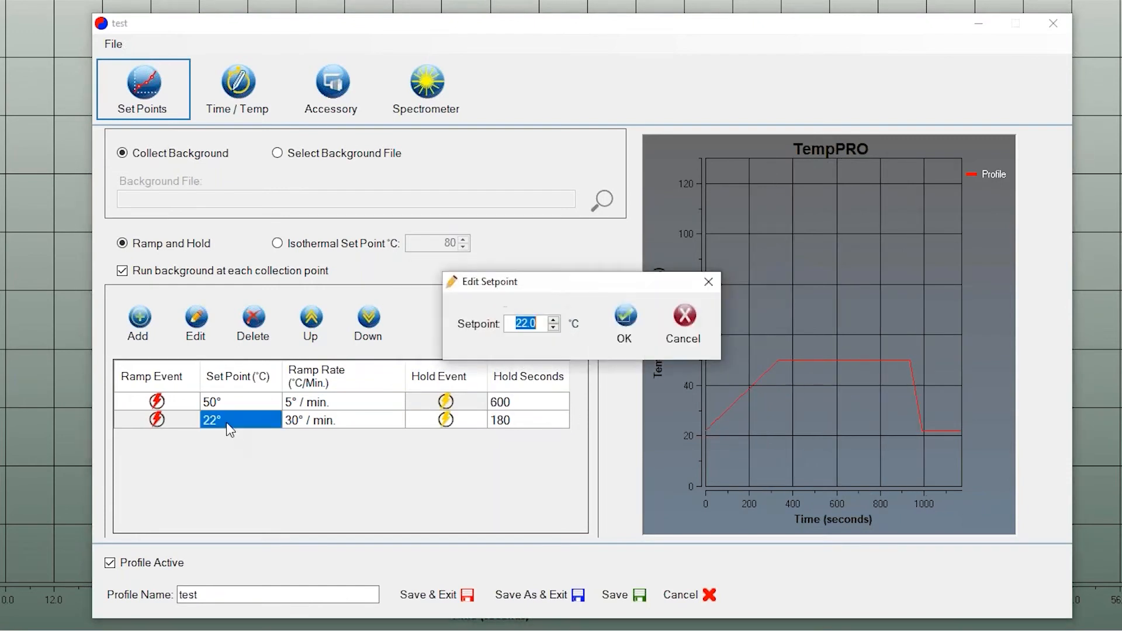
type("100")
left_click(625, 320)
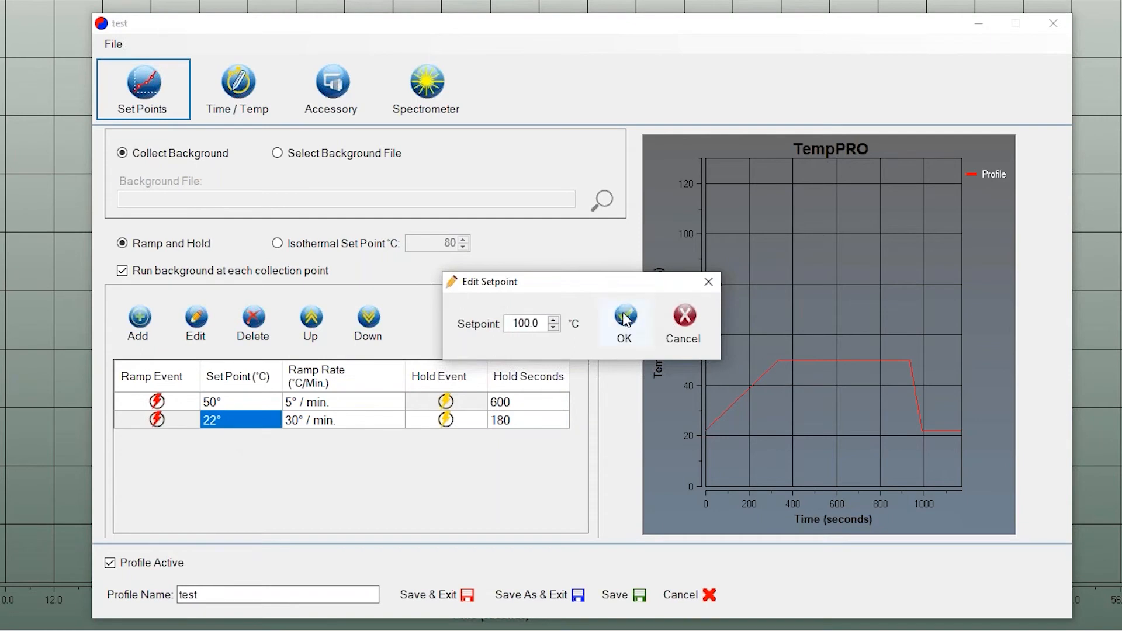
double_click(322, 421)
type("5")
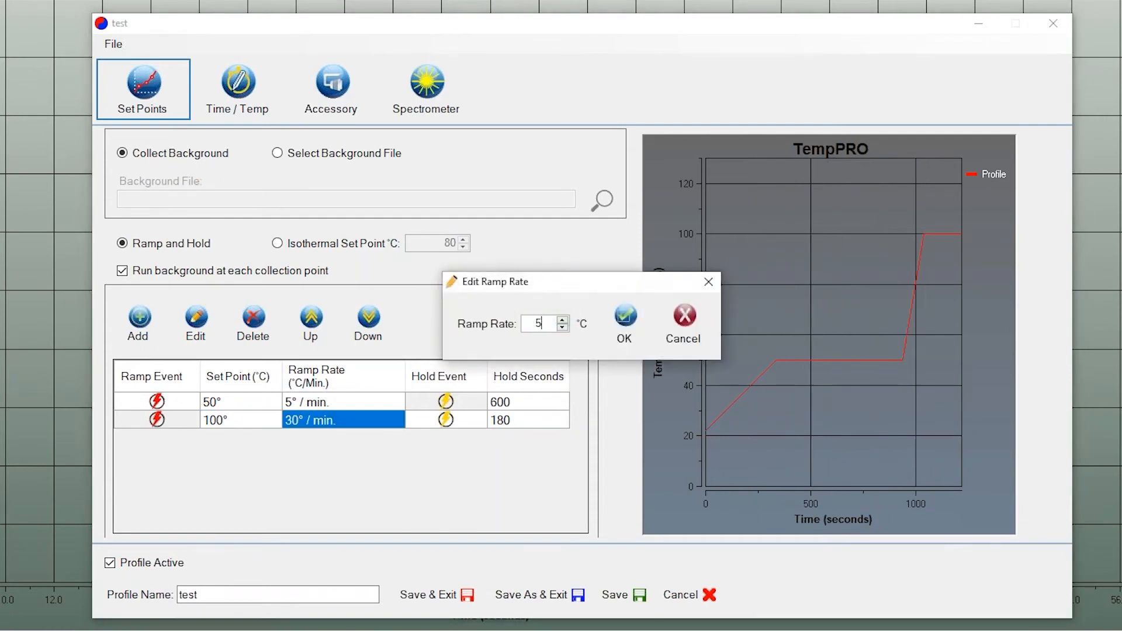
left_click(624, 320)
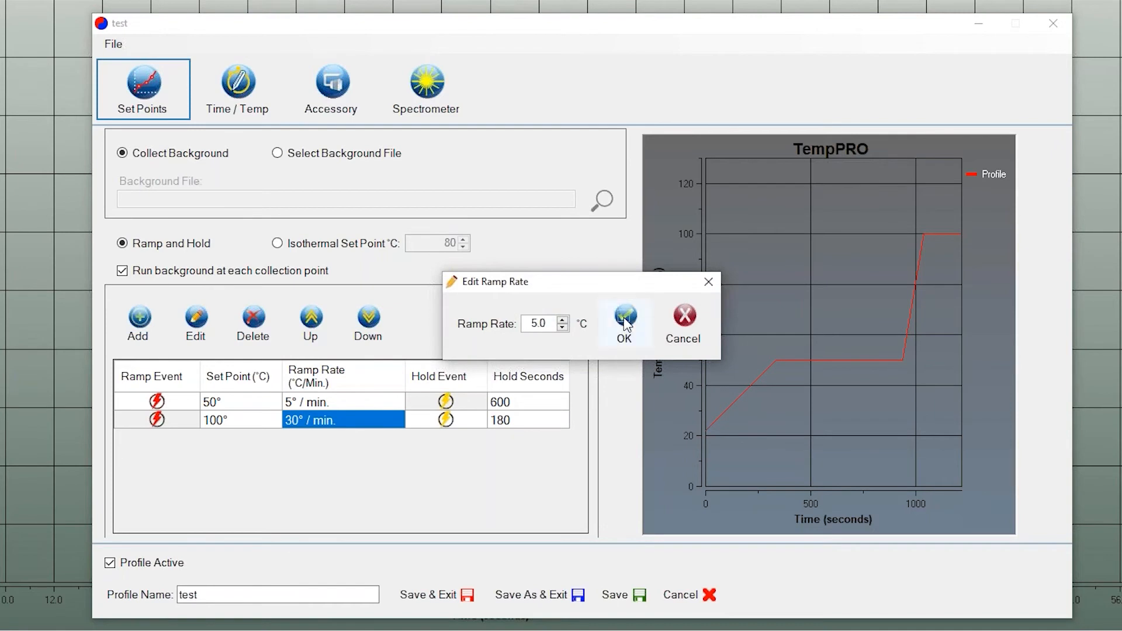
double_click(528, 419)
type("600")
left_click(656, 324)
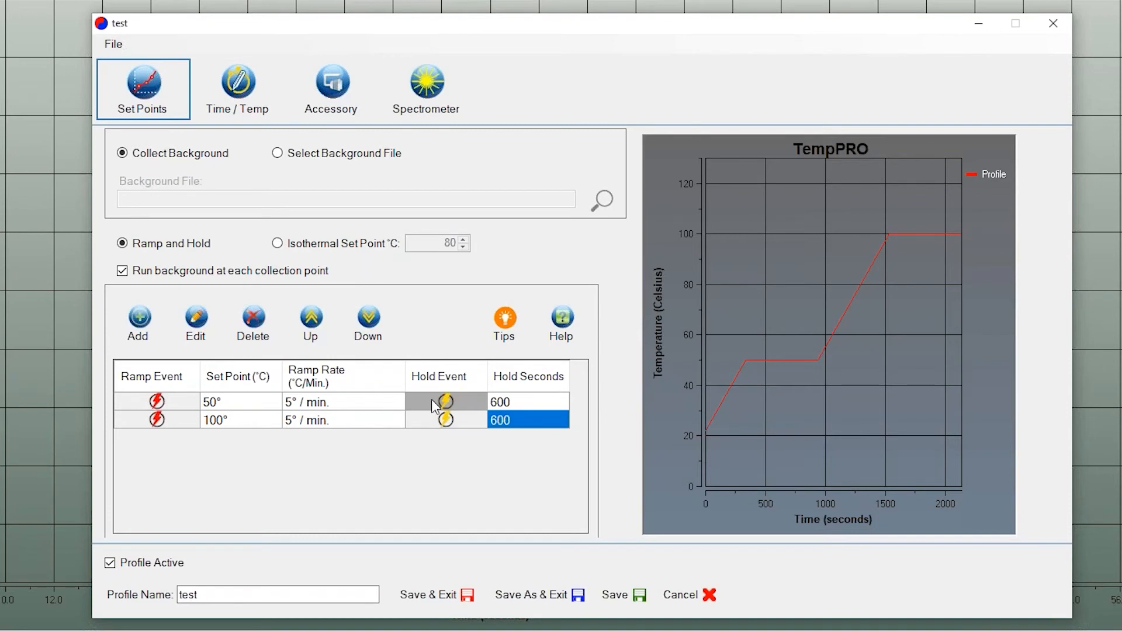
Add a Multiple Temperature ramp event to the 50 °C set point, collecting every 5 °C from 20 °C to 50 °C.
left_click(163, 401)
double_click(158, 395)
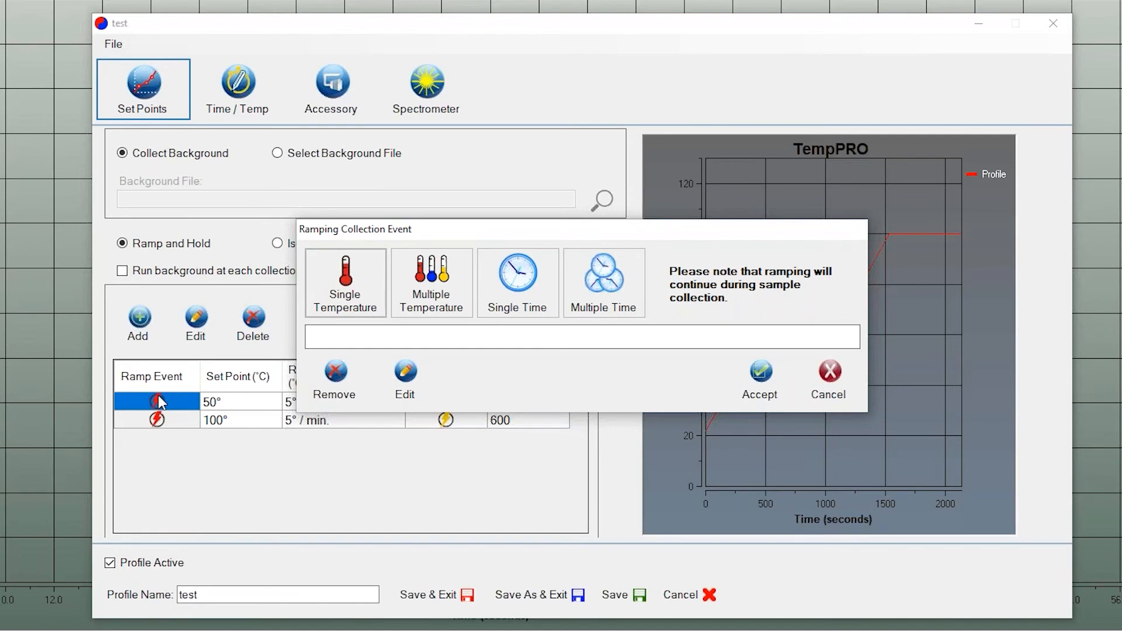
left_click(414, 290)
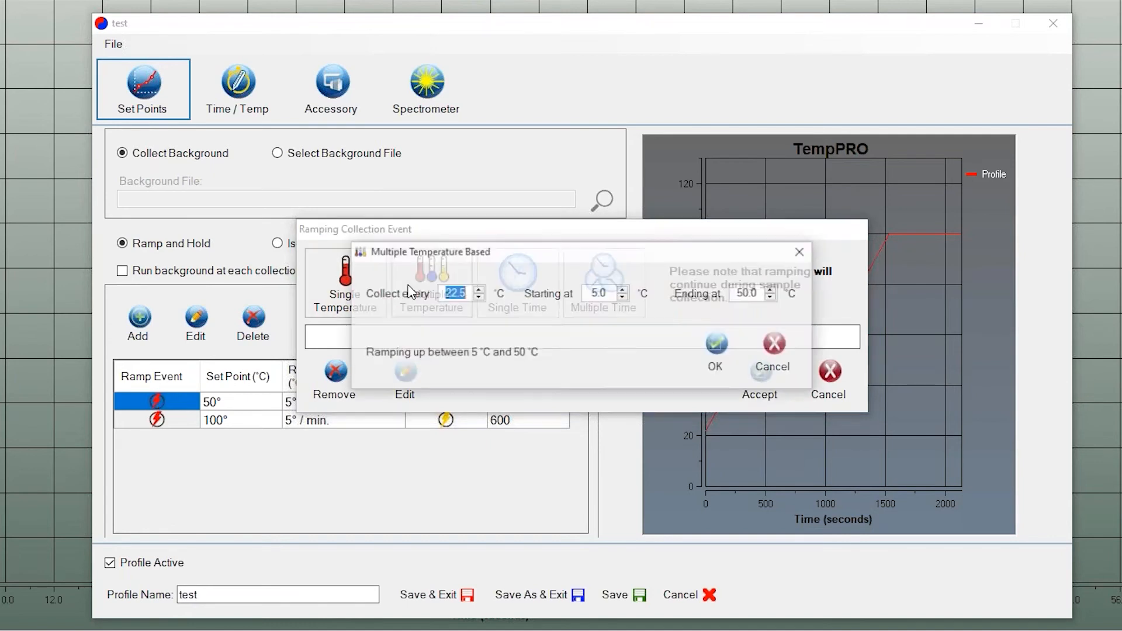
type("5")
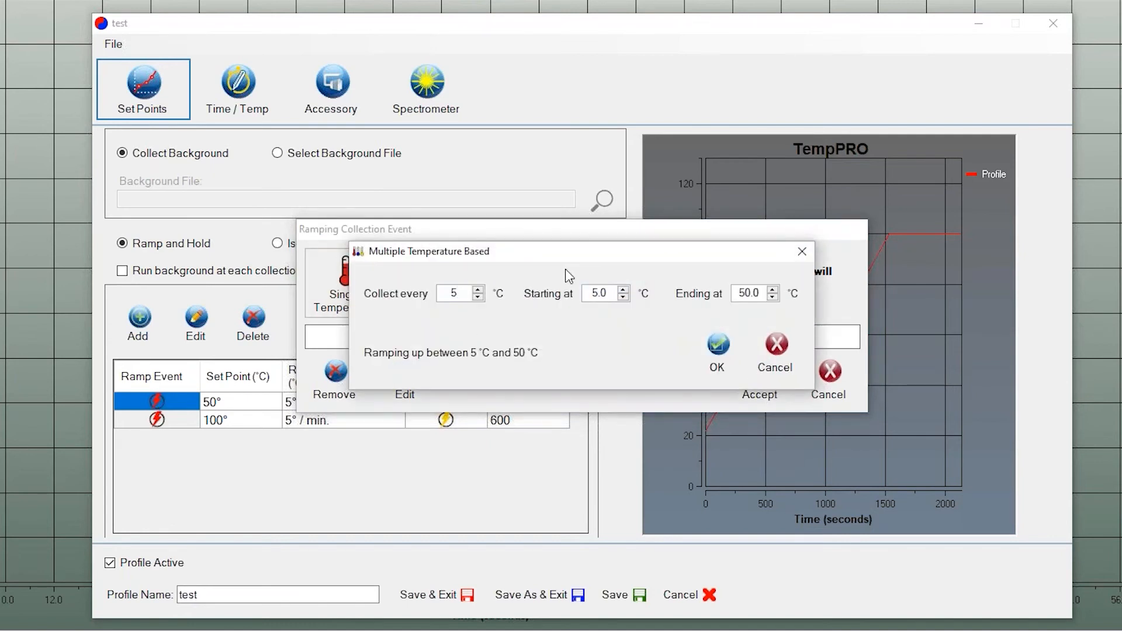
double_click(589, 293)
type("20")
left_click(710, 350)
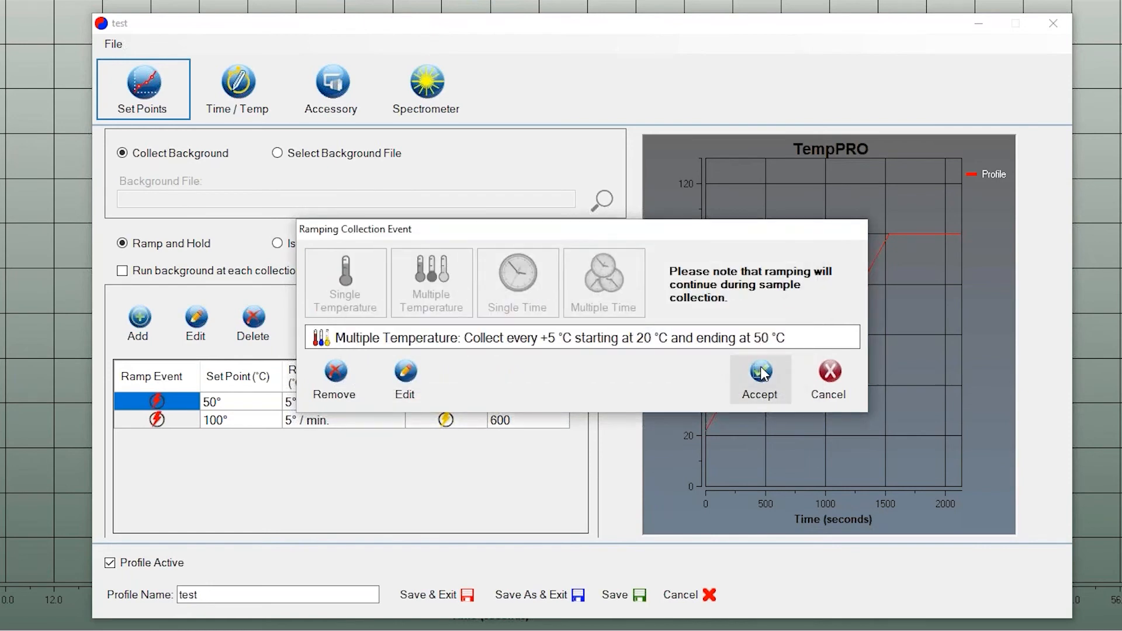
left_click(761, 373)
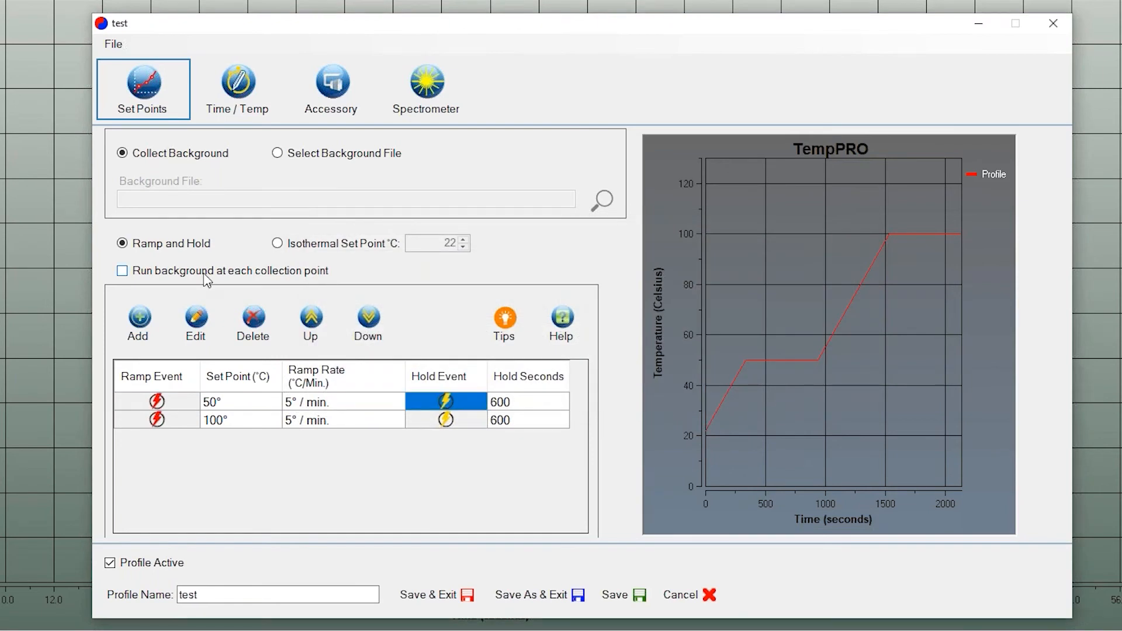
Replace the 50 °C set point's hold event with a Multiple Time event collecting every 30 seconds and stopping after 600 seconds.
double_click(428, 403)
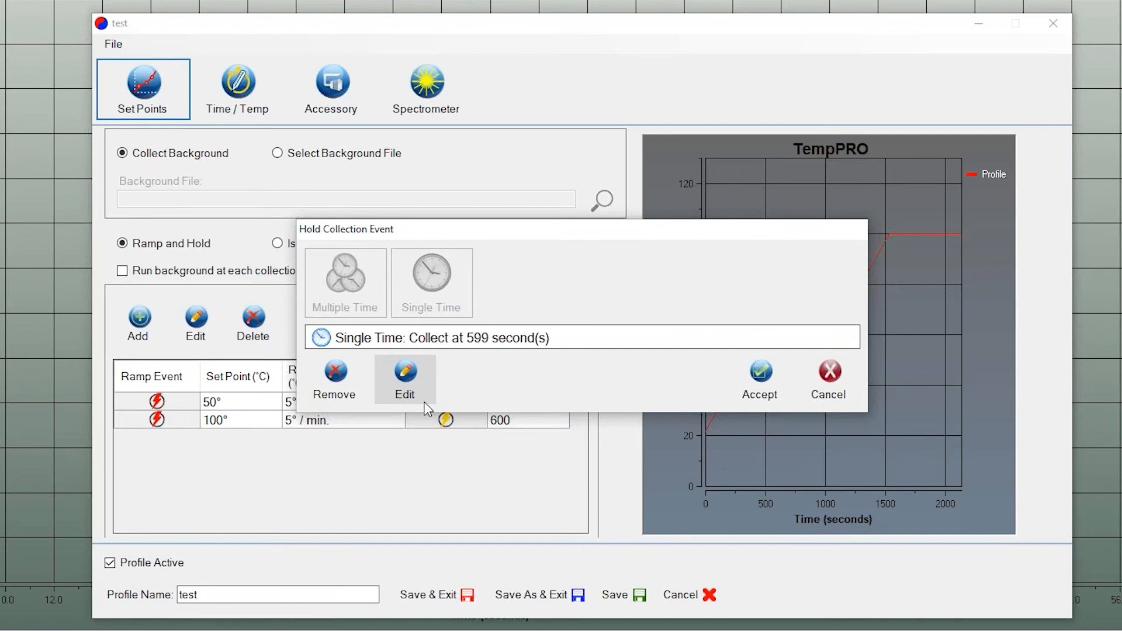
left_click(333, 377)
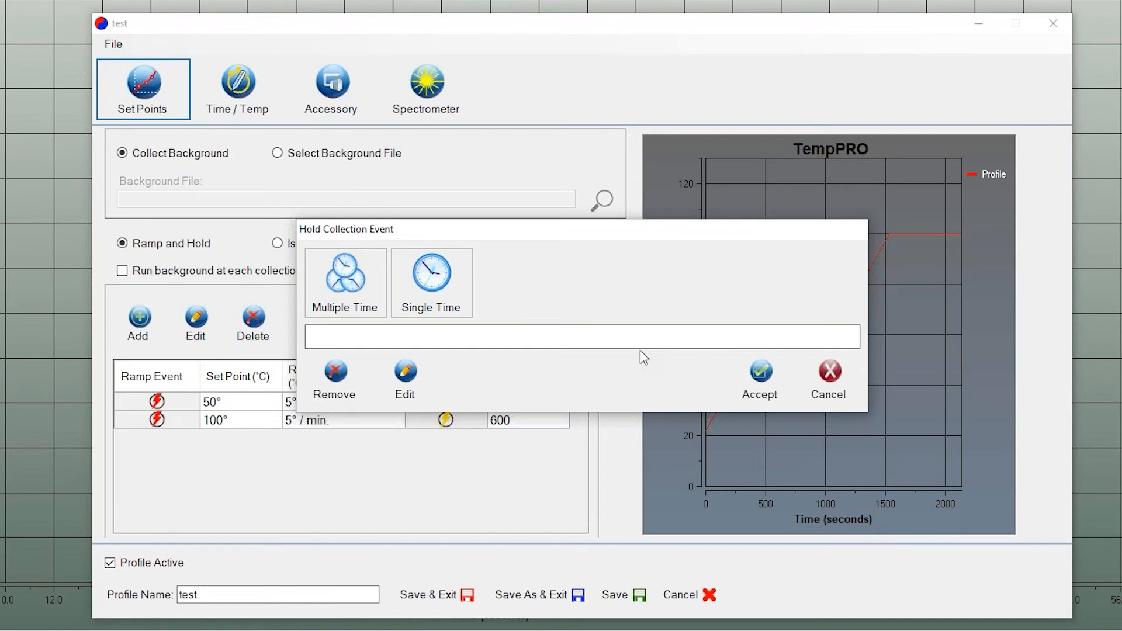
left_click(351, 284)
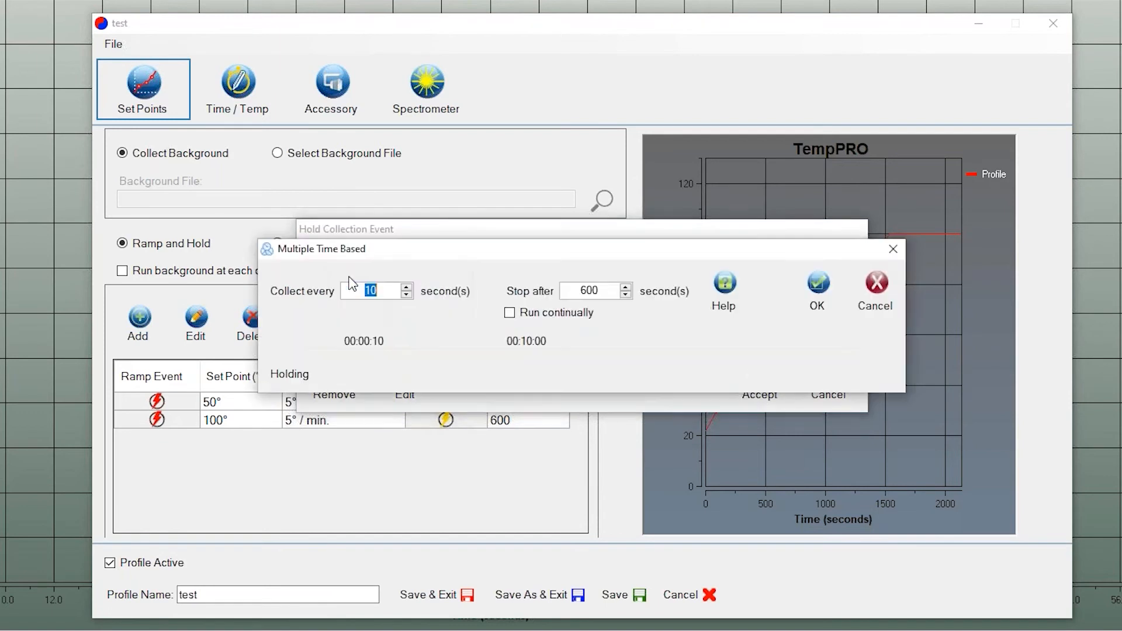
type("30")
left_click(817, 286)
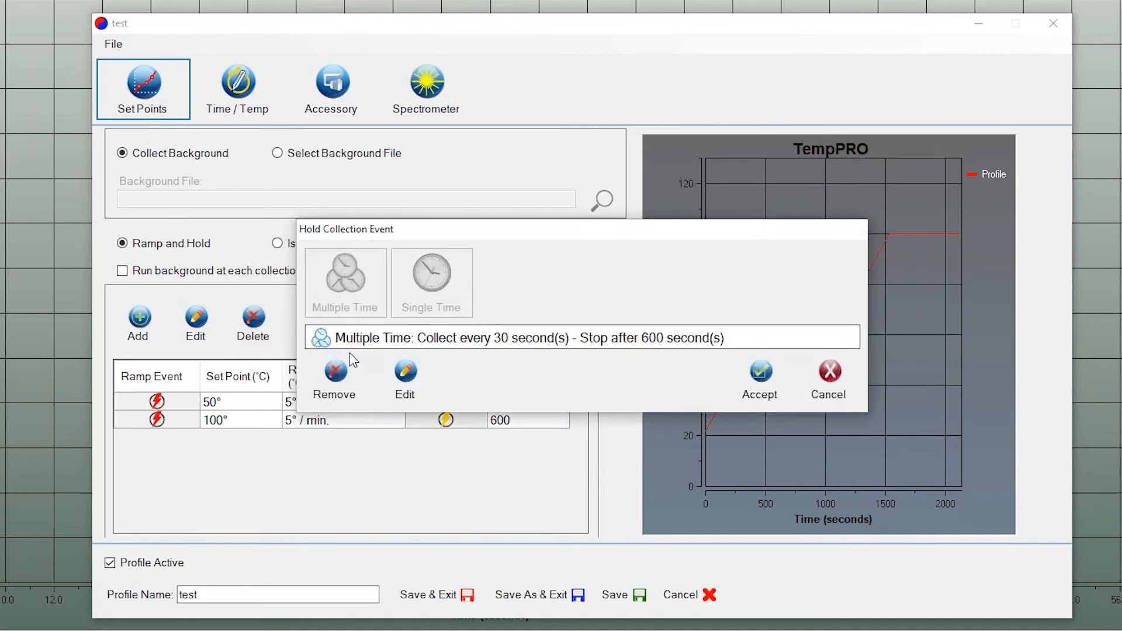
Replace the Multiple Time hold event with a Single Time event collecting at 600 seconds, and accept it.
left_click(334, 380)
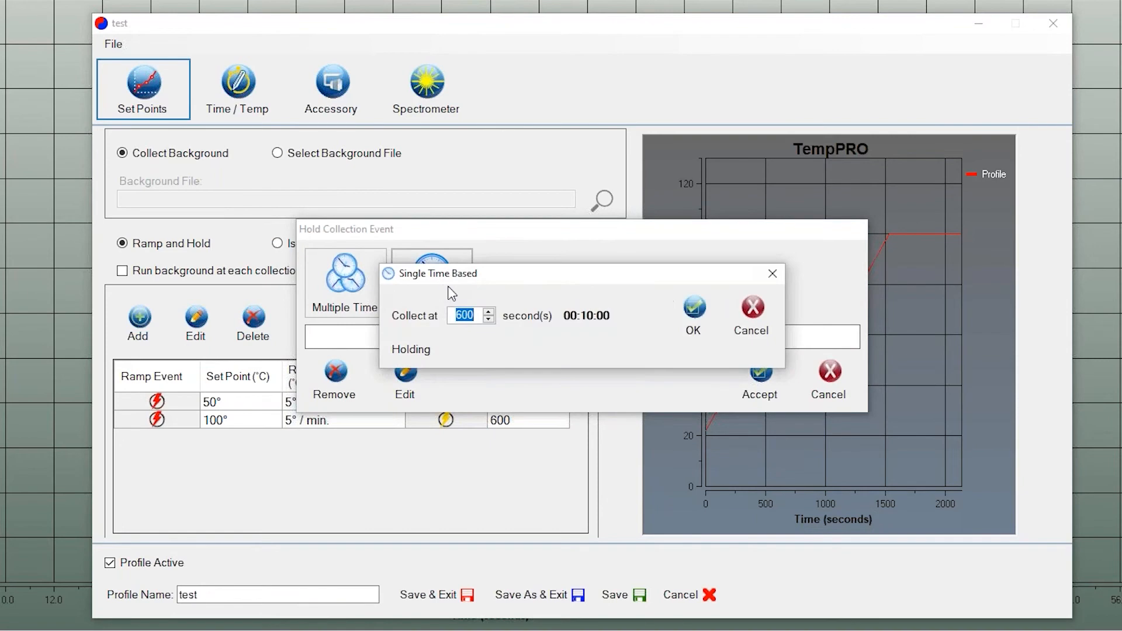
left_click(692, 312)
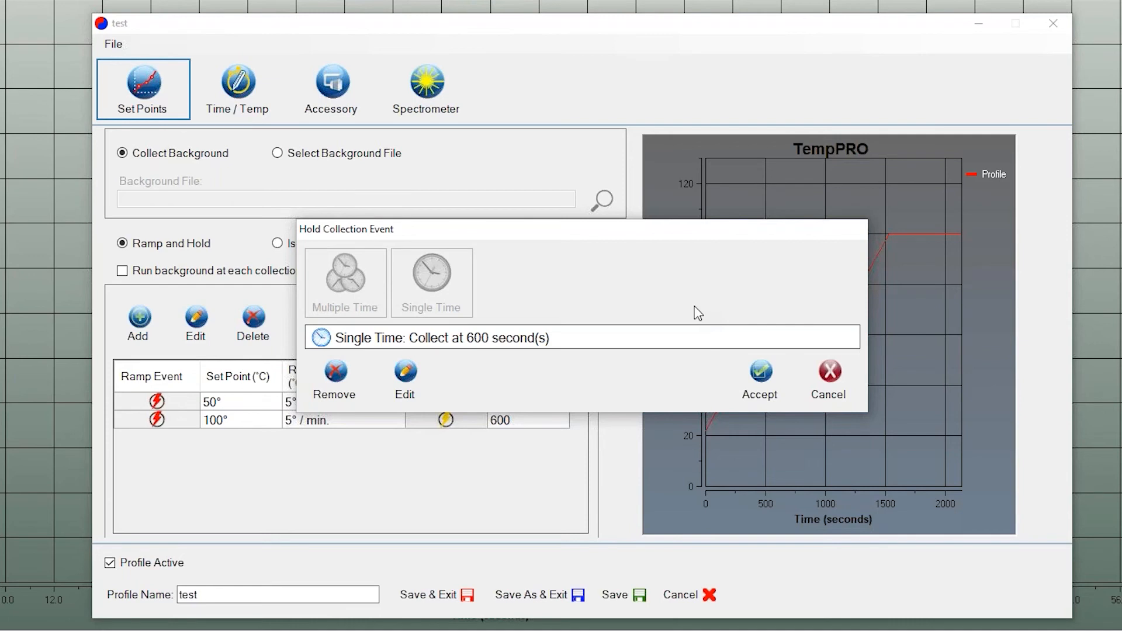
left_click(766, 386)
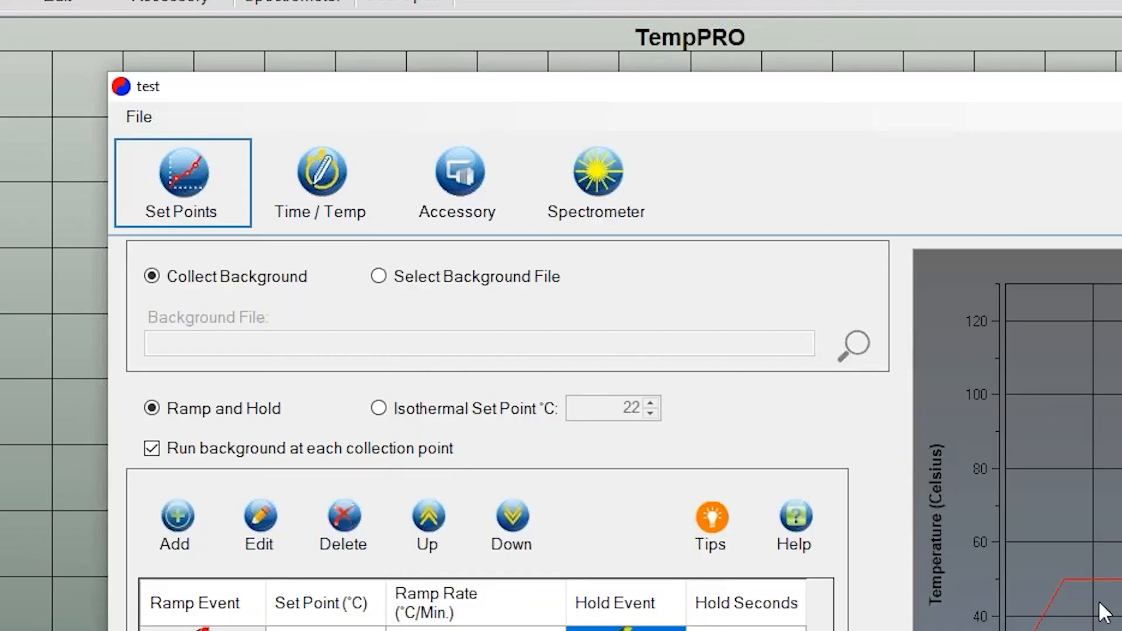
Set the time and temperature log to record every 20 seconds, and display the accessory's parameter limits.
left_click(296, 164)
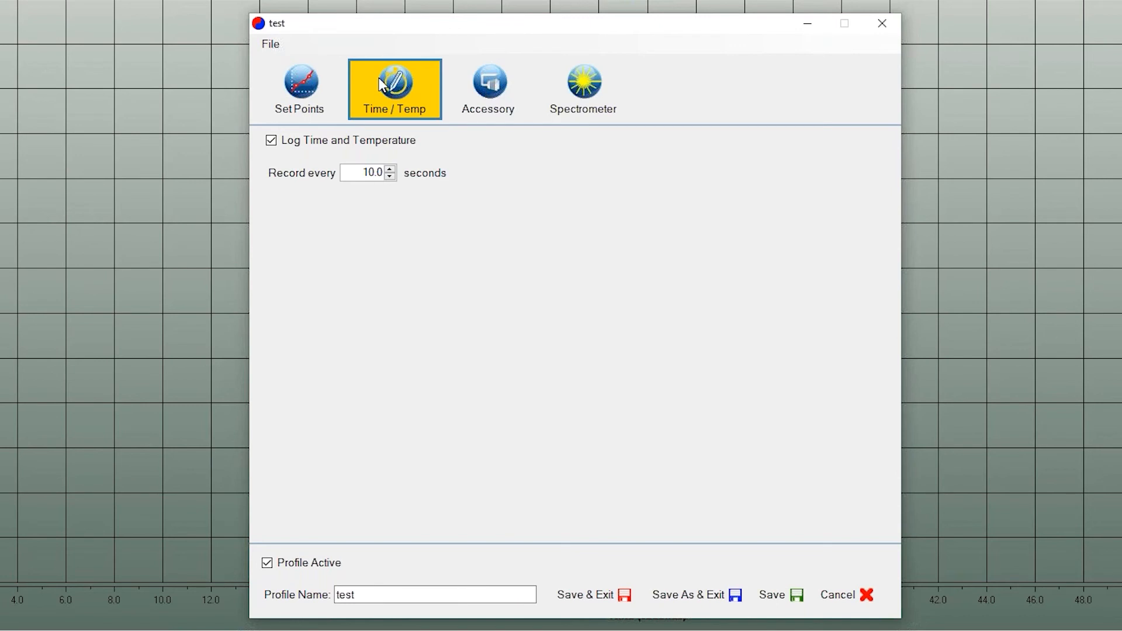
left_click_drag(352, 172, 385, 173)
type("20")
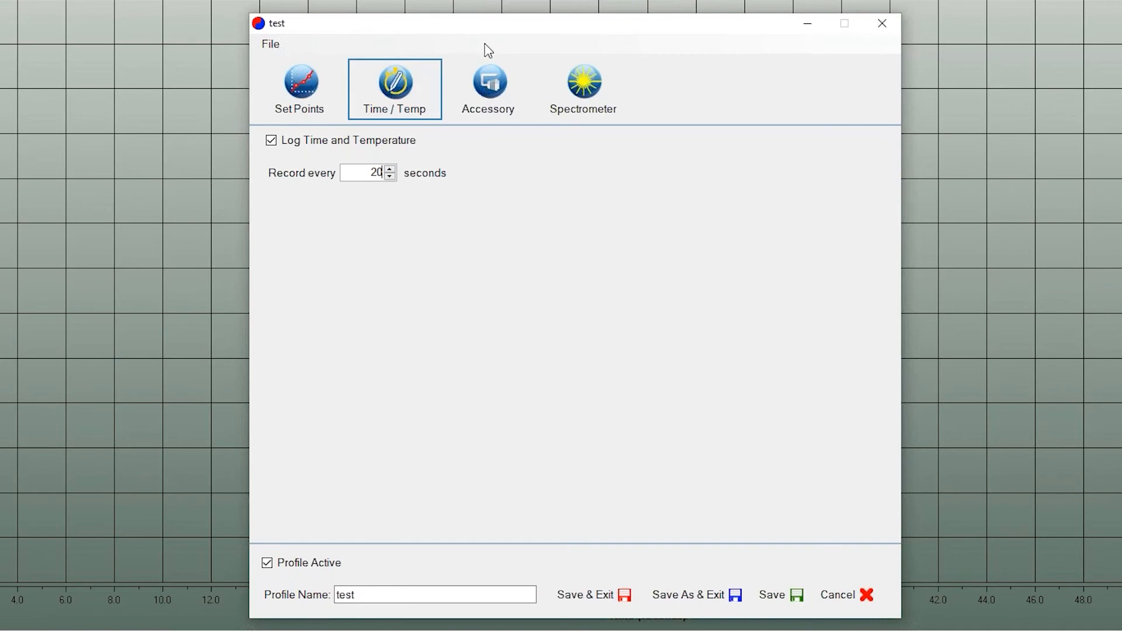
left_click(490, 85)
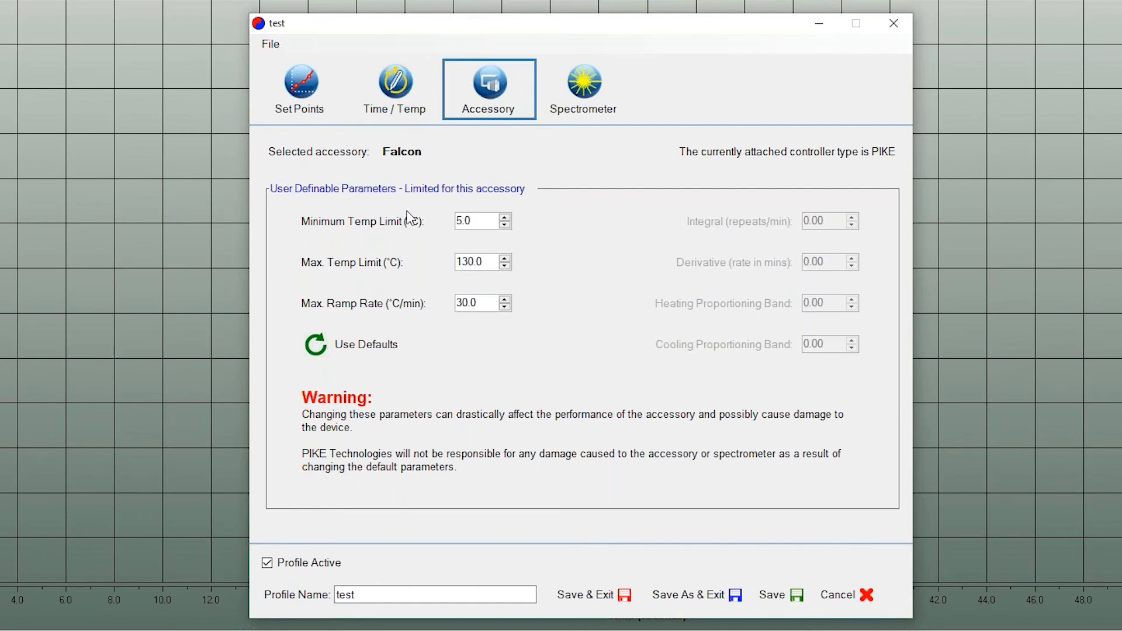
Set the spectra file name to "test" in the profile's spectrometer settings.
left_click(581, 94)
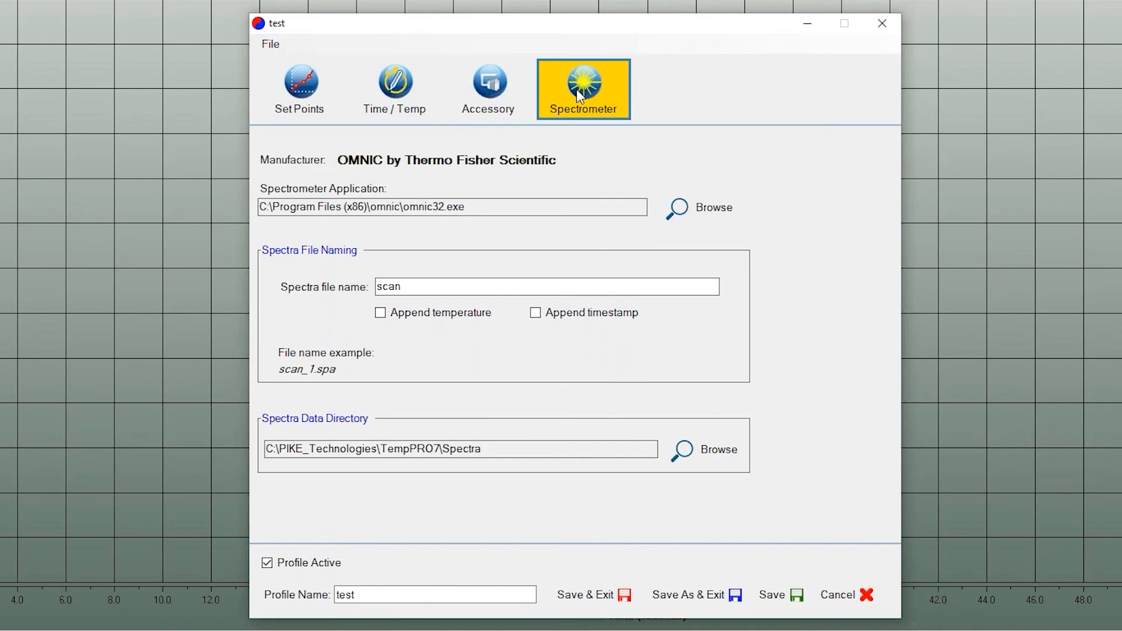
left_click(444, 286)
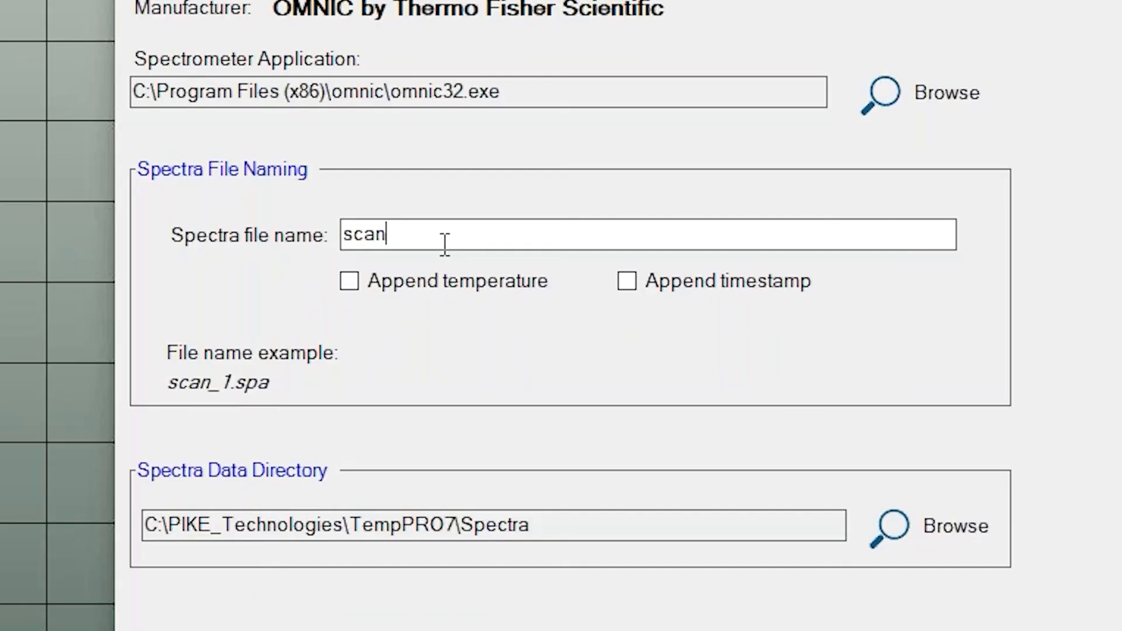
left_click_drag(416, 233, 286, 233)
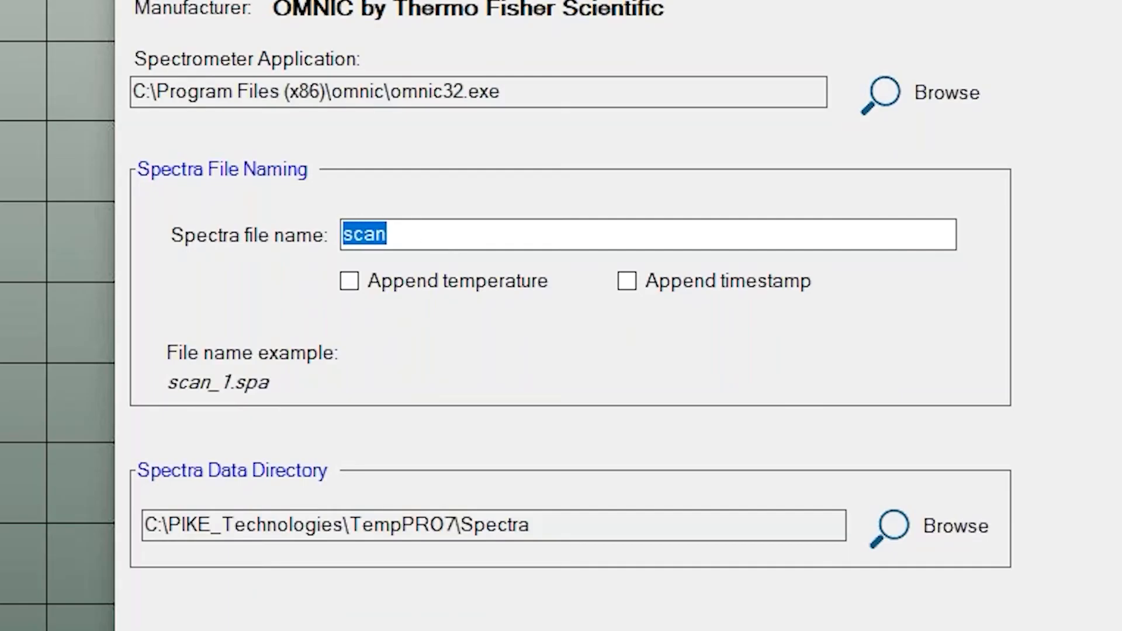
type("tes")
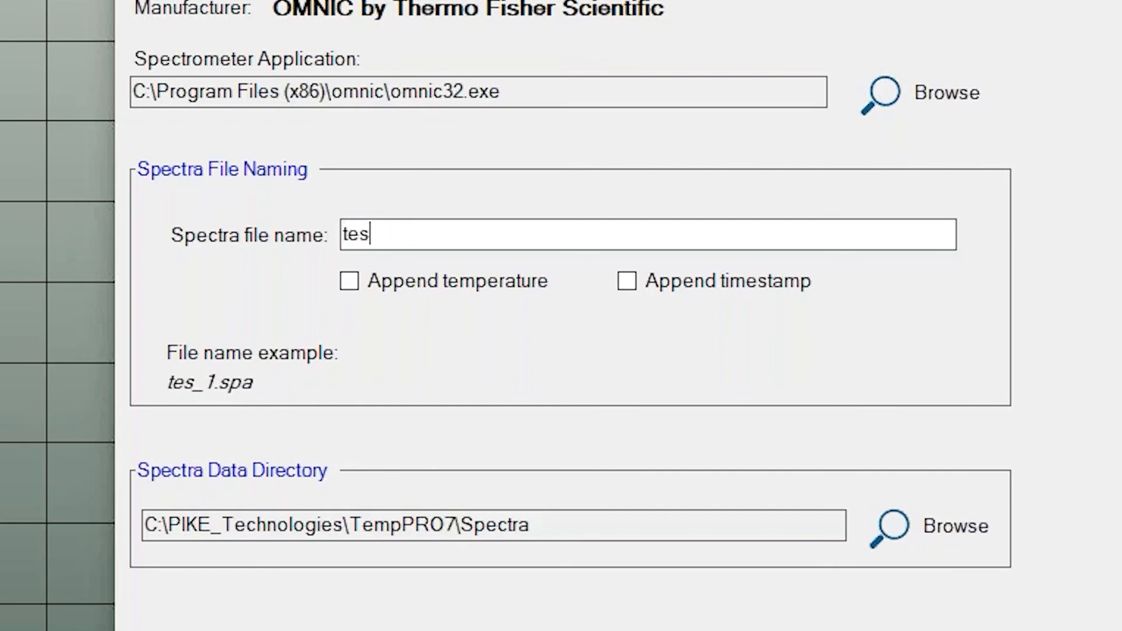
type("t")
Try appending the temperature and timestamp to the spectra file name, and save and exit the profile.
left_click(353, 288)
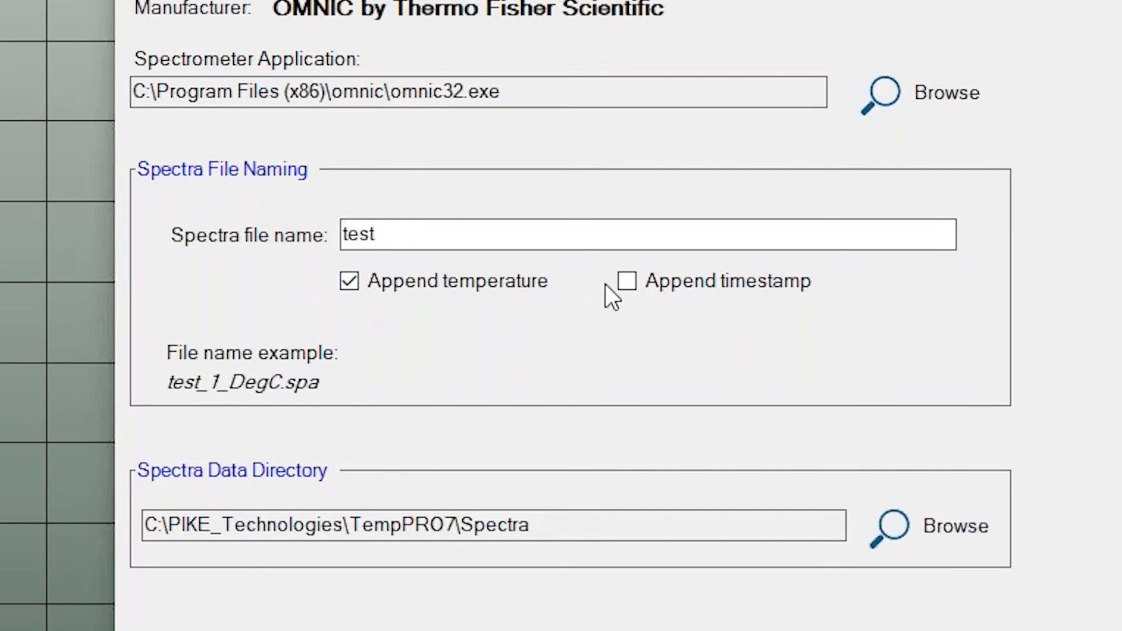
left_click(630, 282)
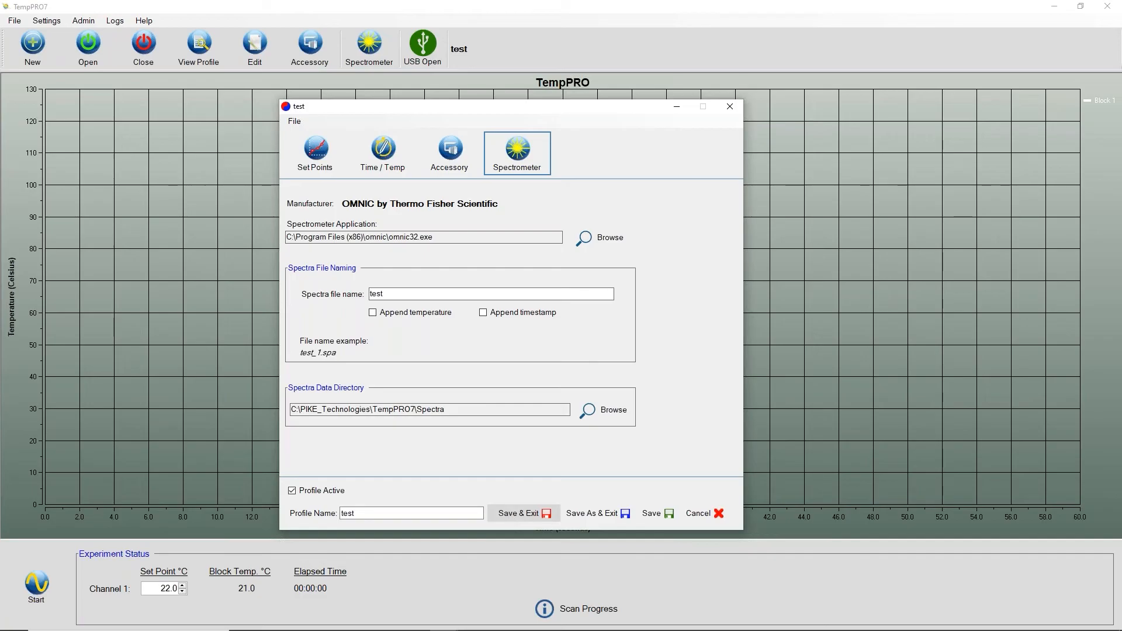
left_click(594, 595)
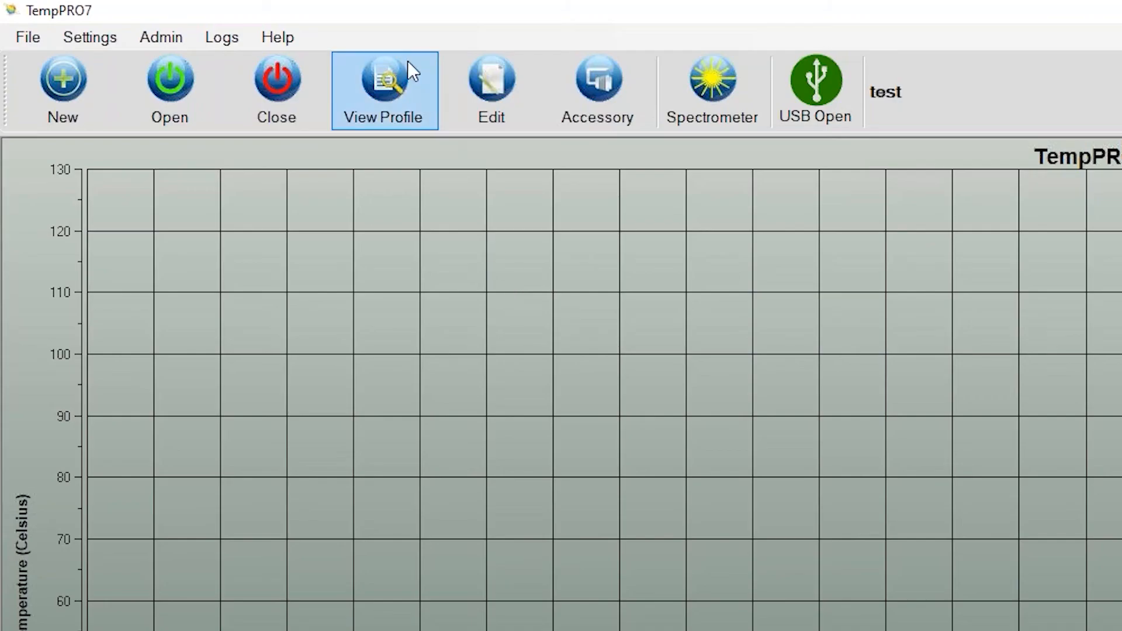
Review the test profile's summary, and reopen its set points for editing before saving and exiting.
left_click(387, 82)
left_click_drag(700, 158, 710, 287)
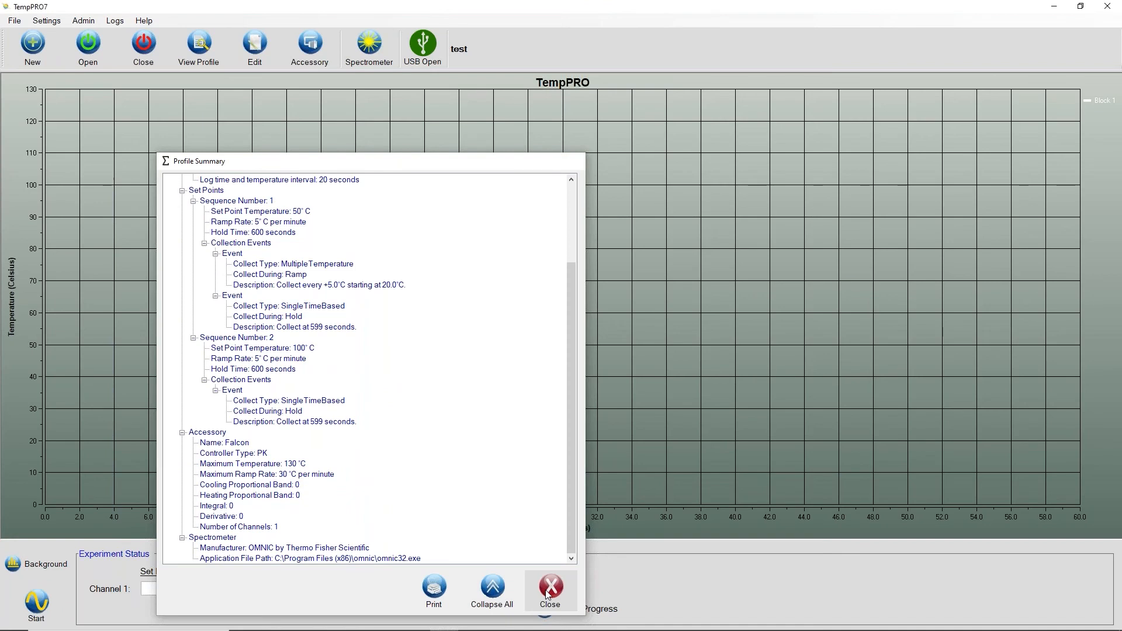
left_click(547, 591)
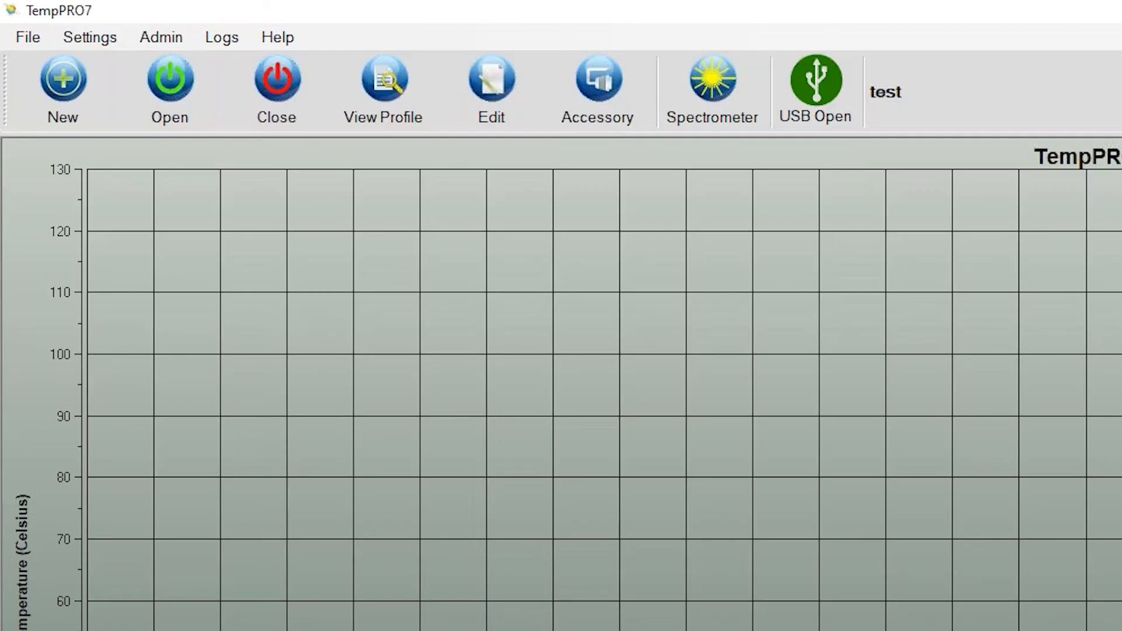
left_click(490, 85)
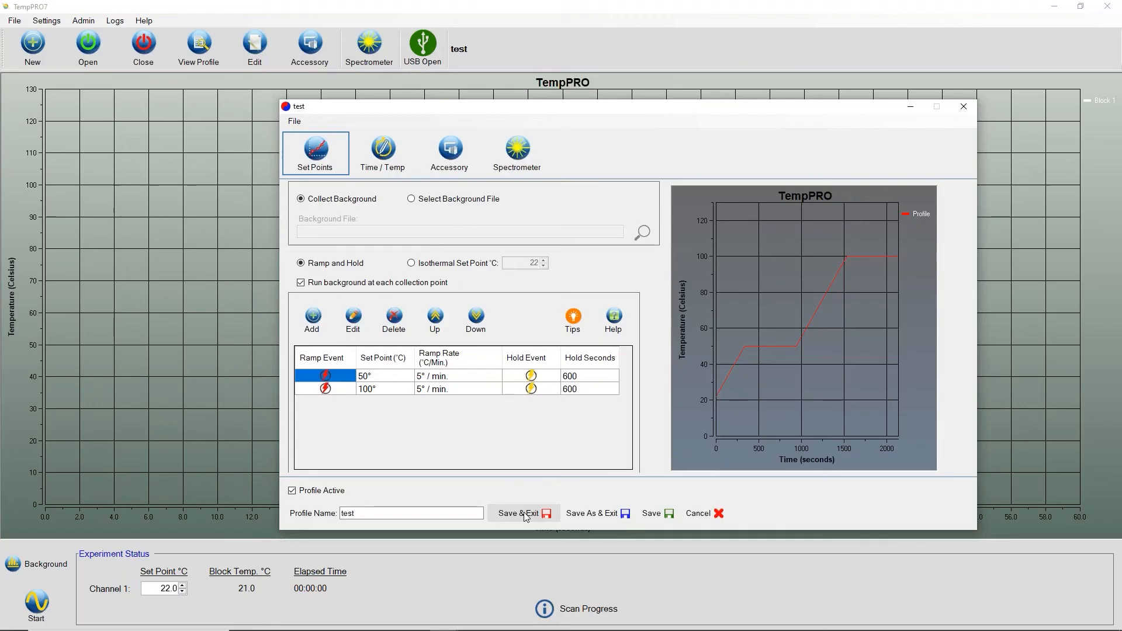
left_click(524, 513)
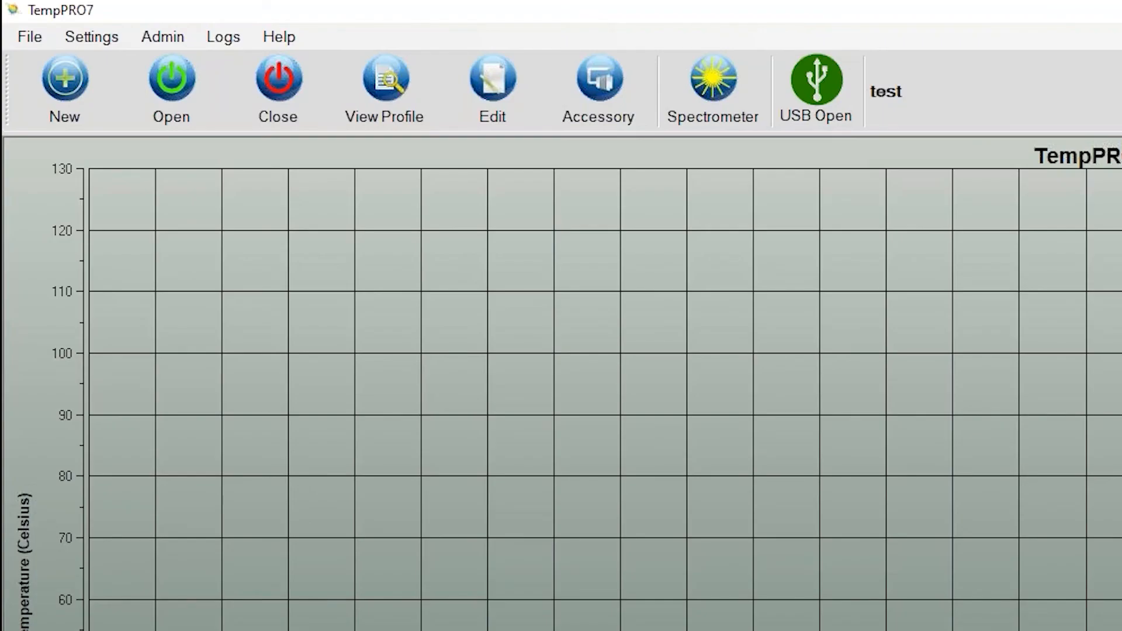
Check the connection status of the accessory and the spectrometer before starting a scan.
left_click(610, 78)
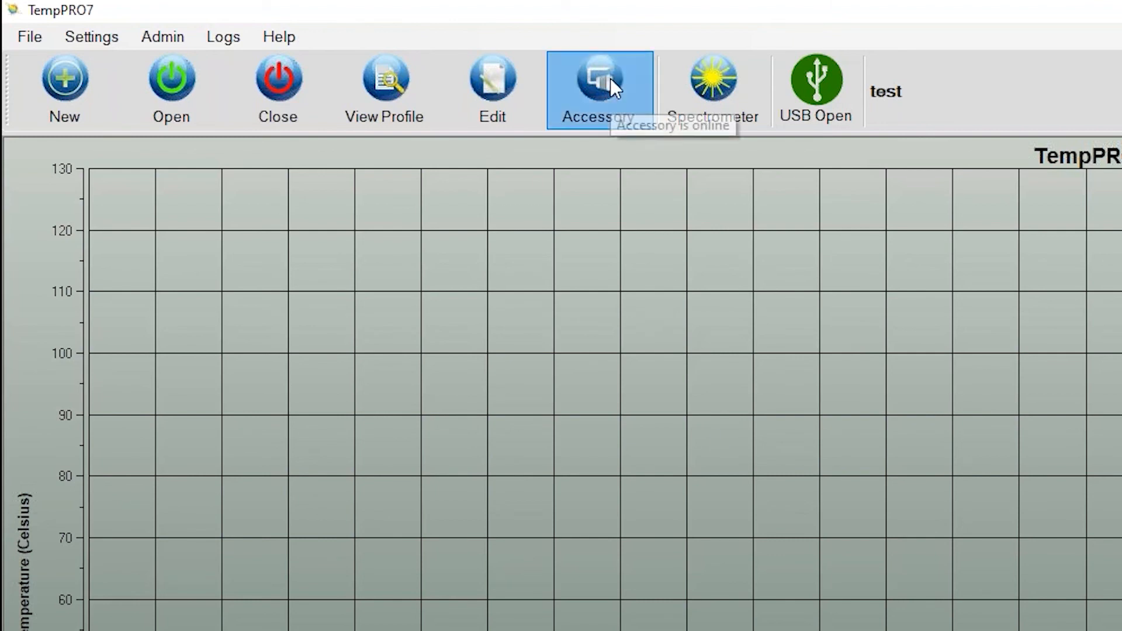
left_click(686, 76)
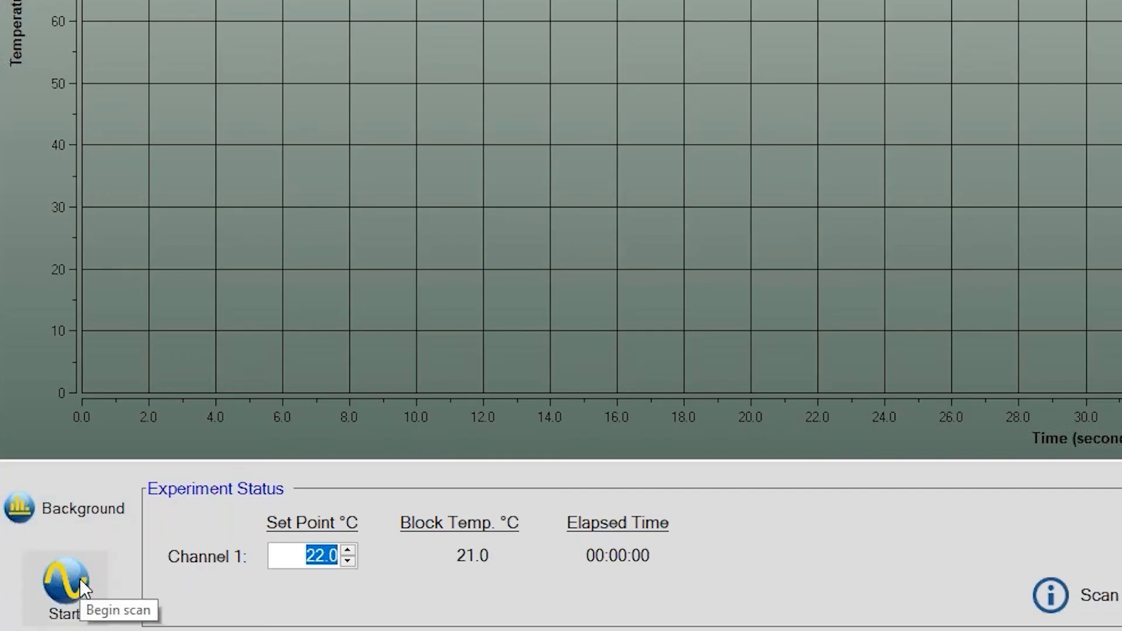
left_click(80, 580)
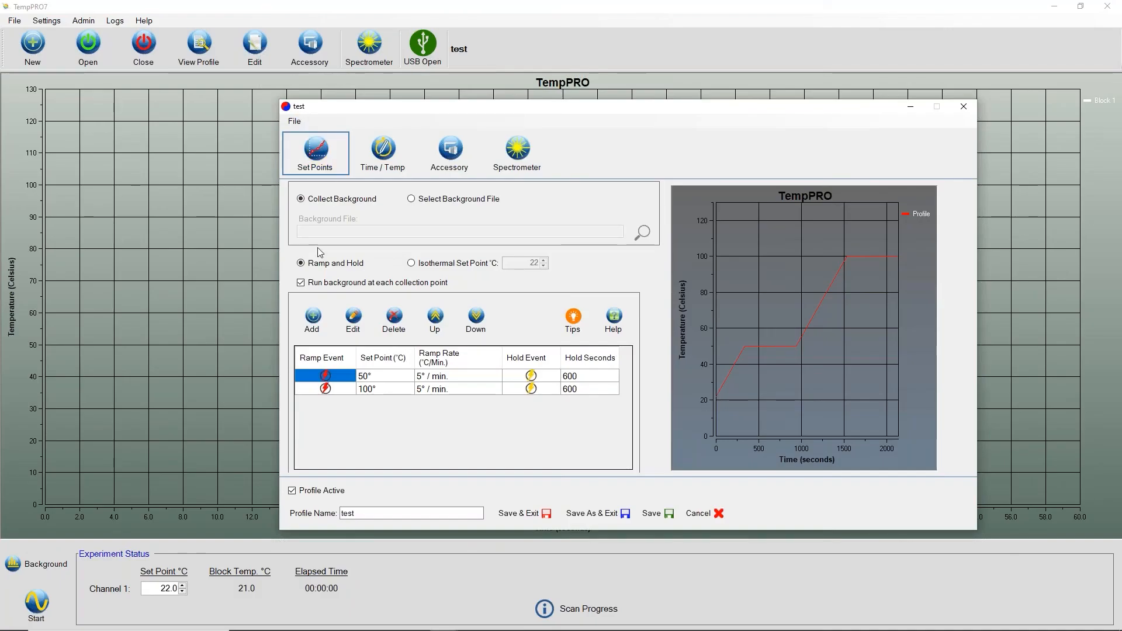
Turn off running a background at each collection point in the test profile.
left_click(314, 285)
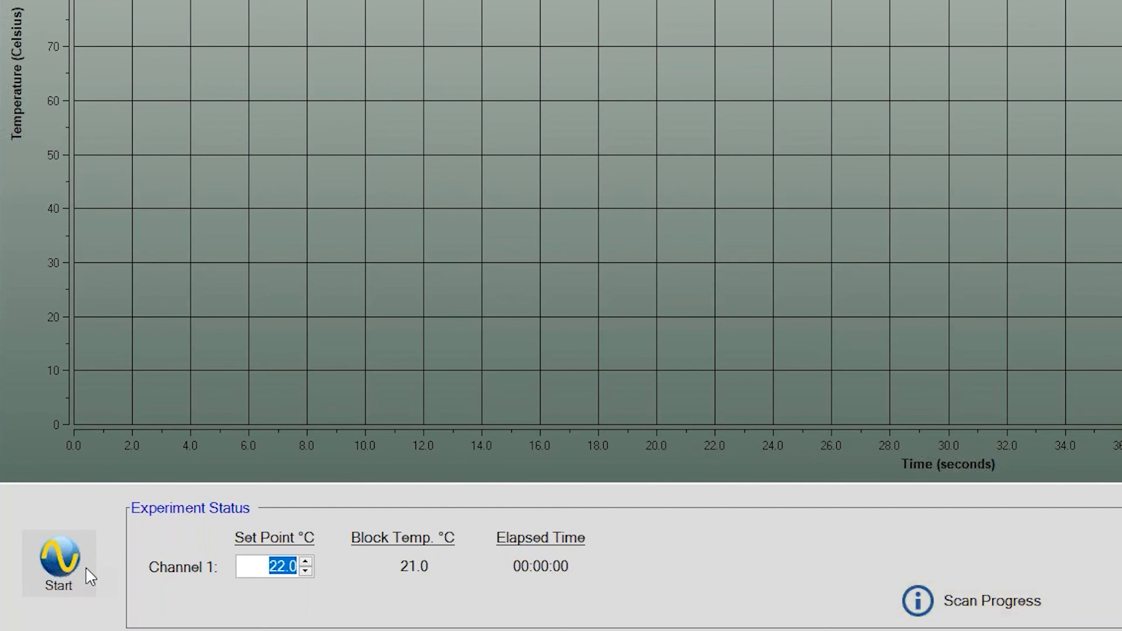
left_click(928, 599)
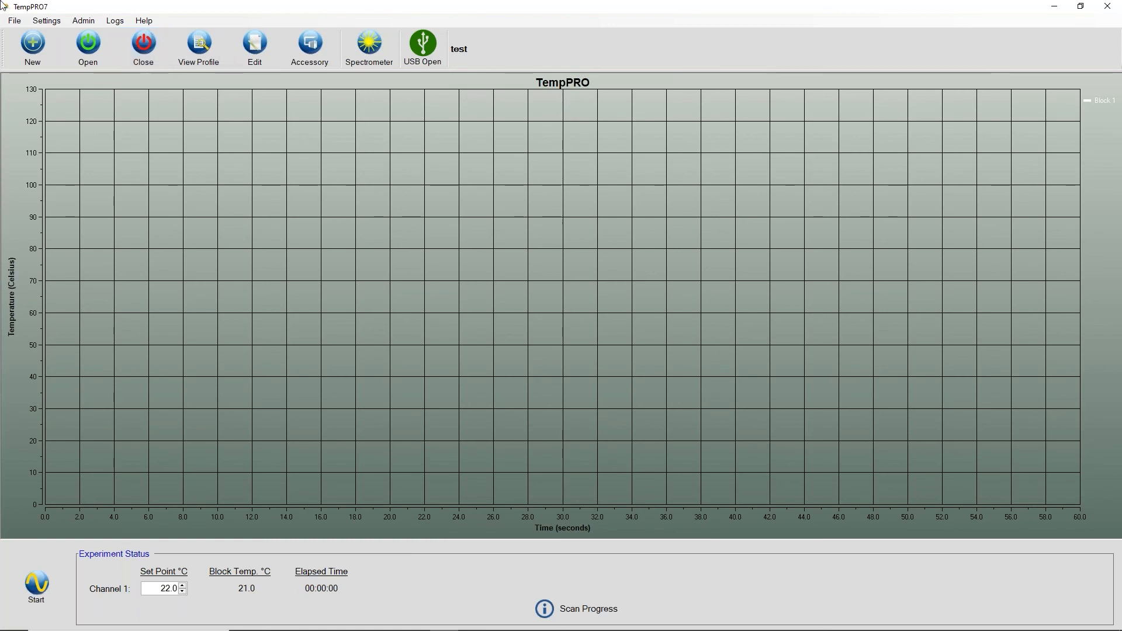
left_click(81, 48)
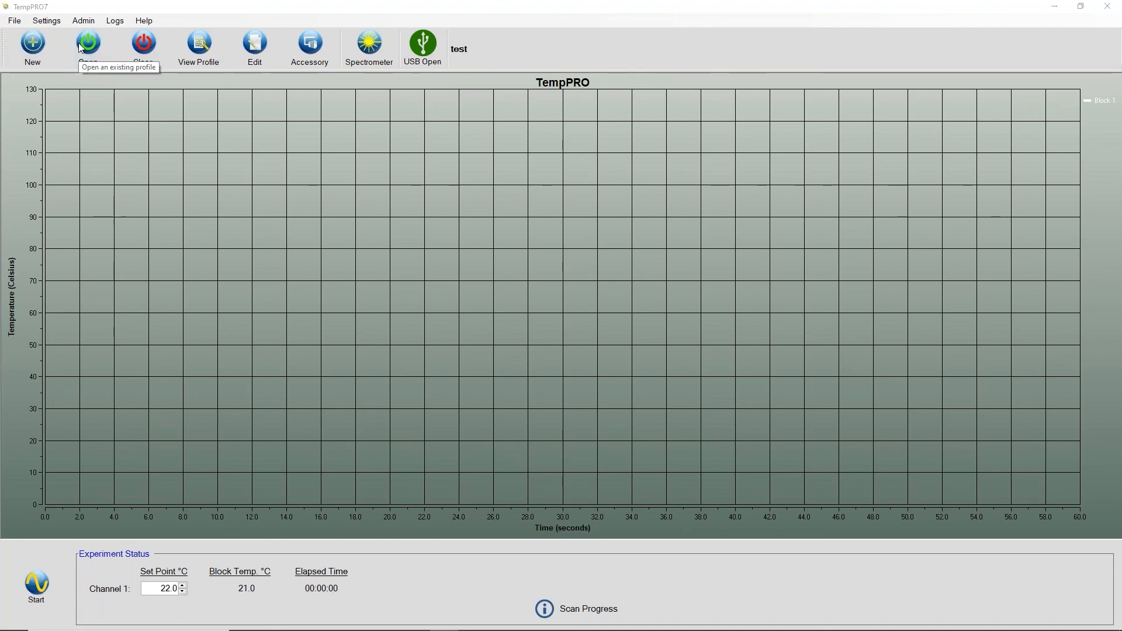
left_click(561, 462)
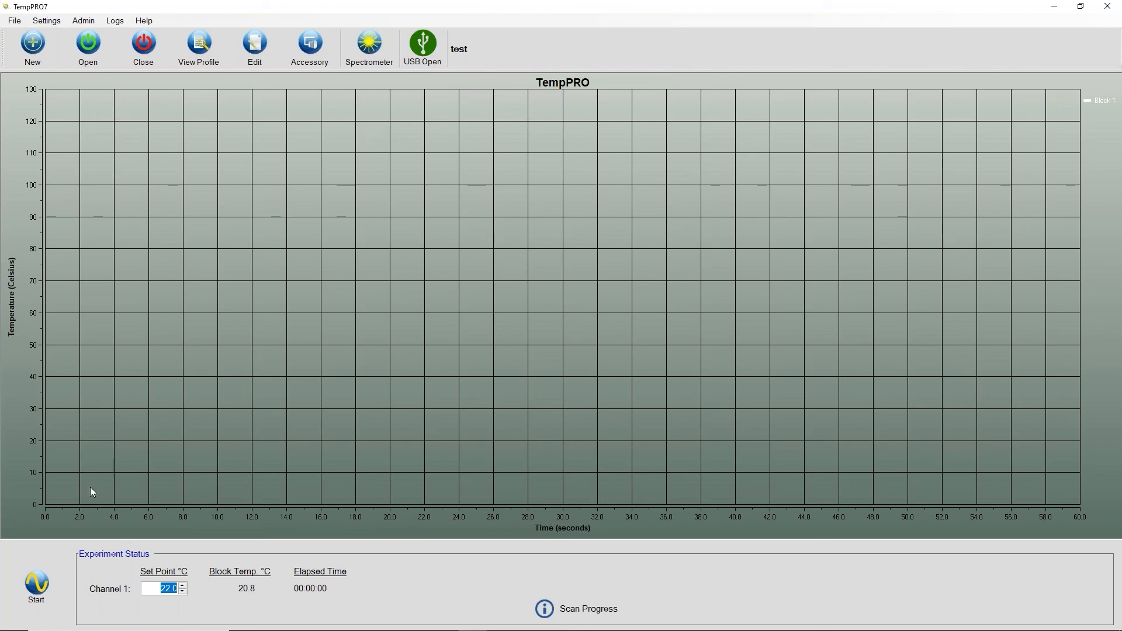
Start the scan with the test profile and hide the scan progress window.
left_click(37, 585)
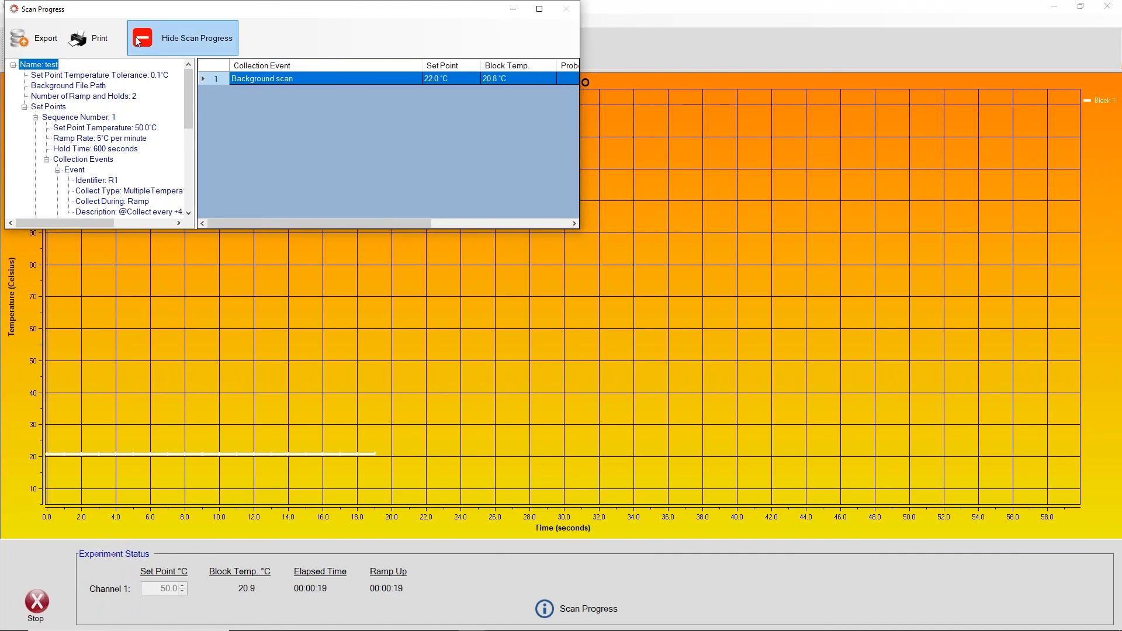
left_click(139, 39)
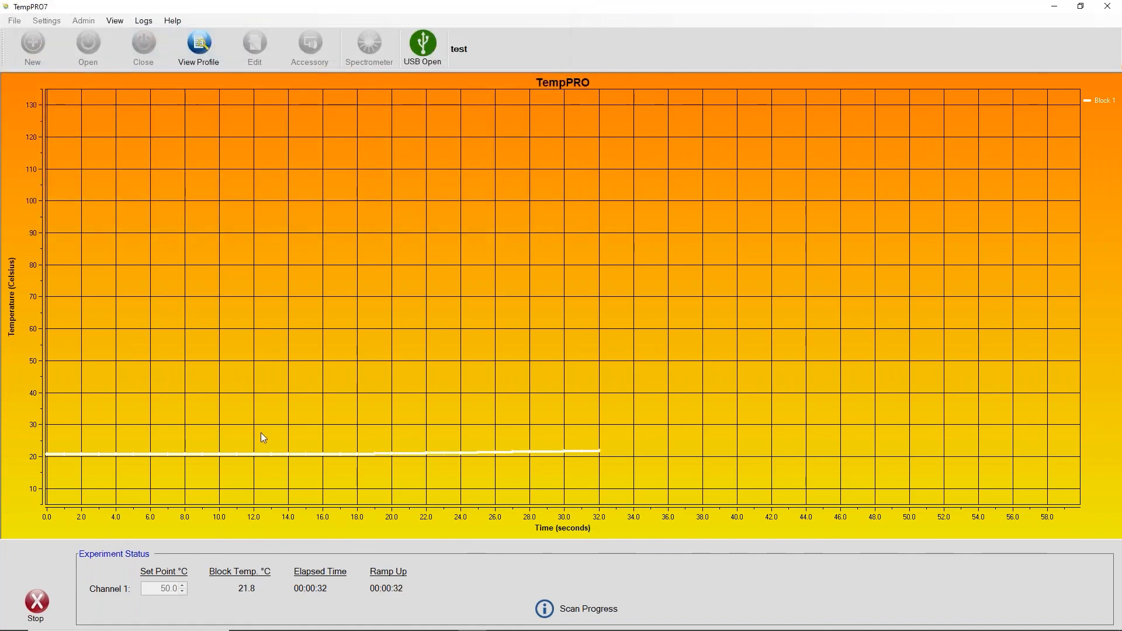